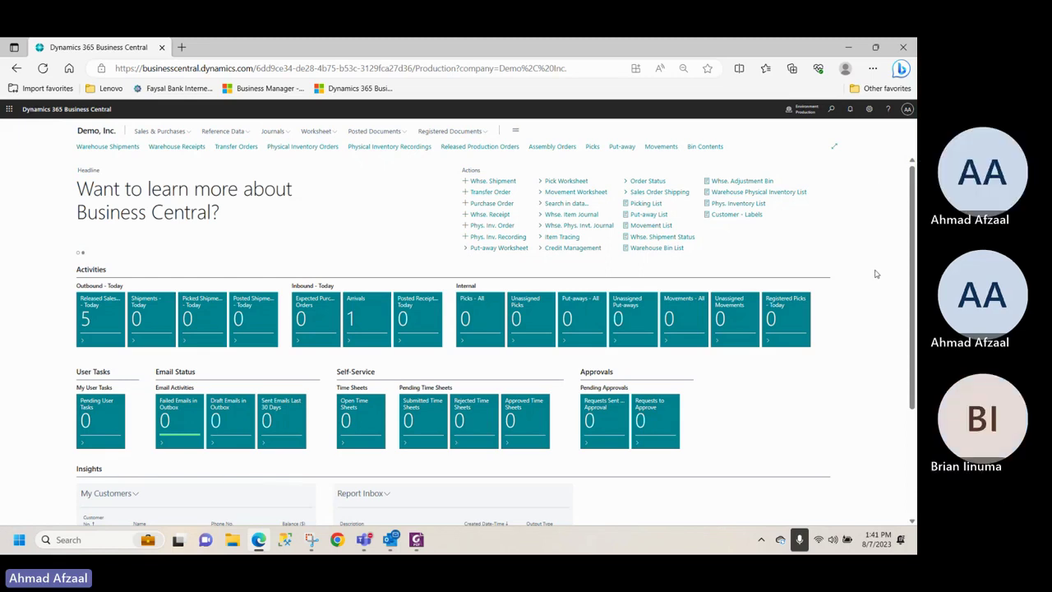
Search for "Location" and open the Locations list
left_click(831, 109)
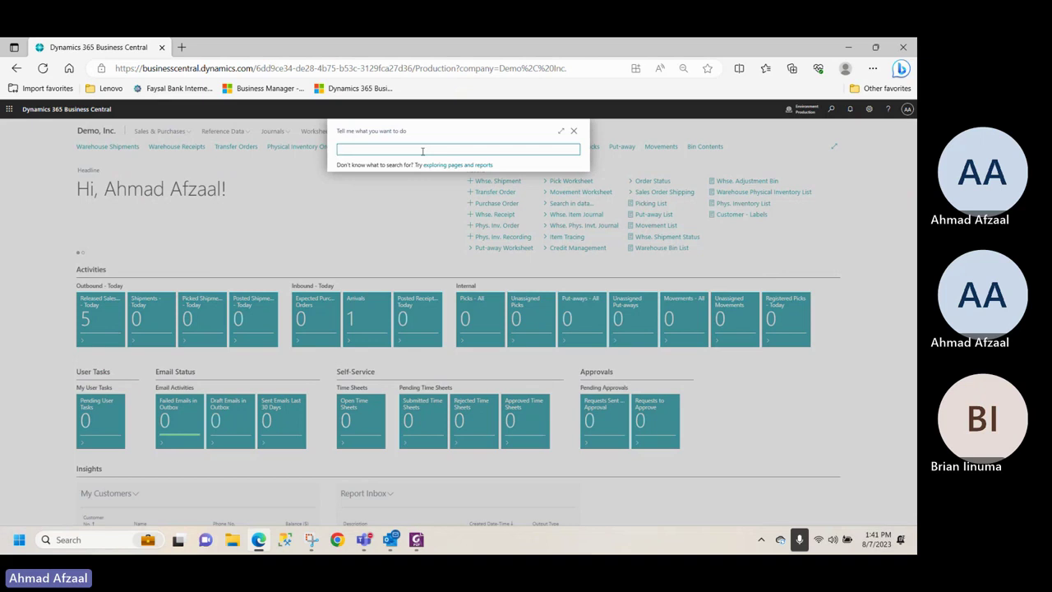
type("L")
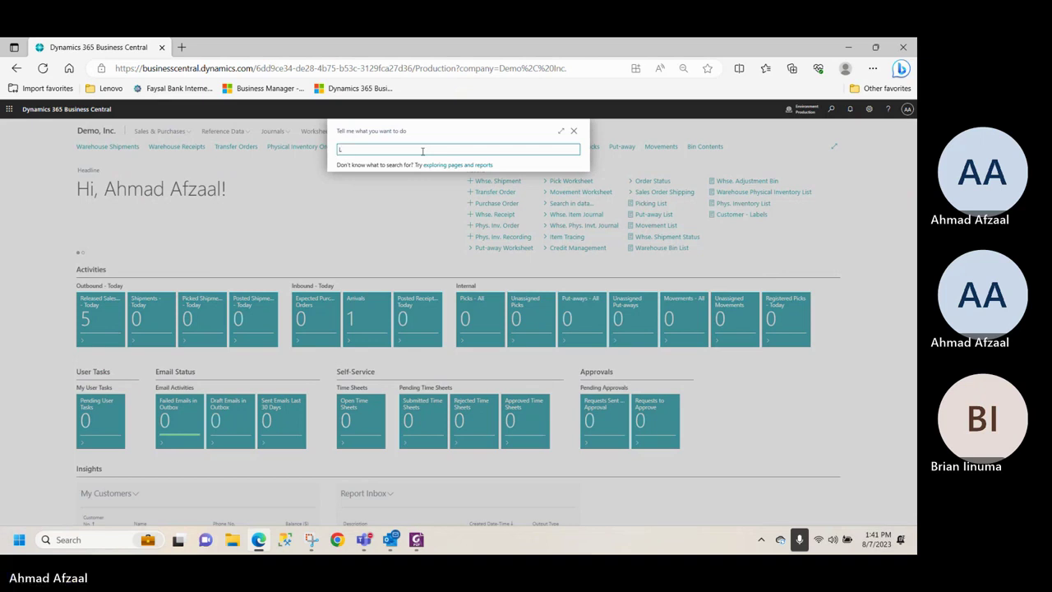
type("ocation")
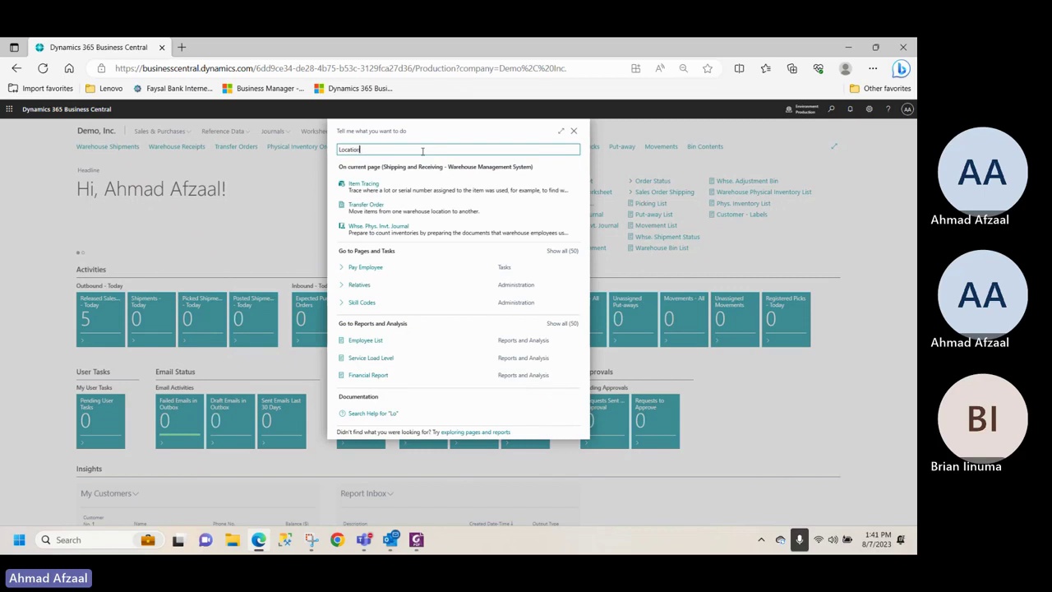
left_click(361, 226)
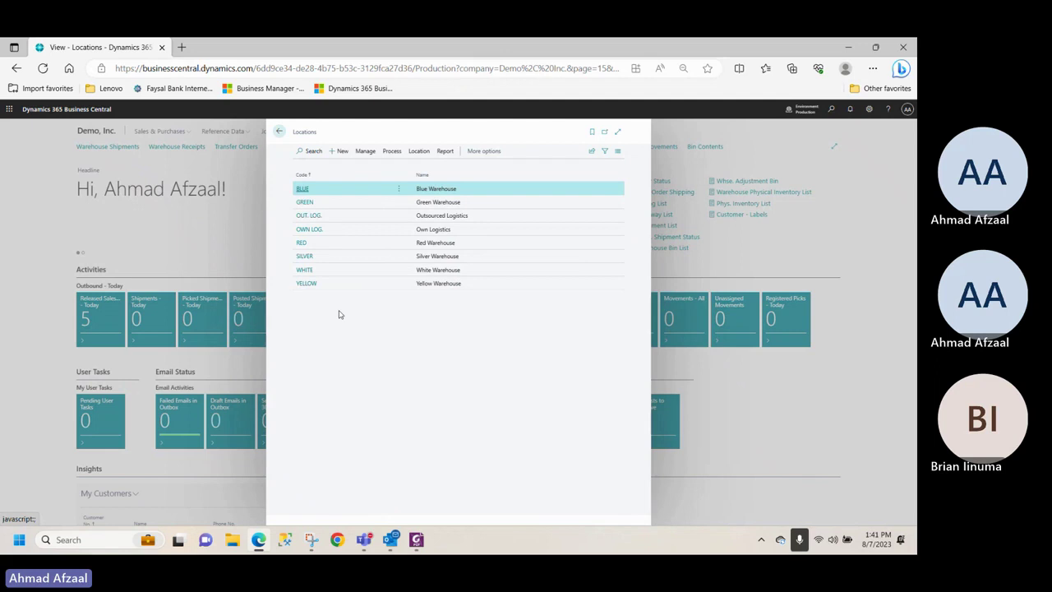
Create a new location with the code DALLAS and the name "Dallas Location"
left_click(339, 153)
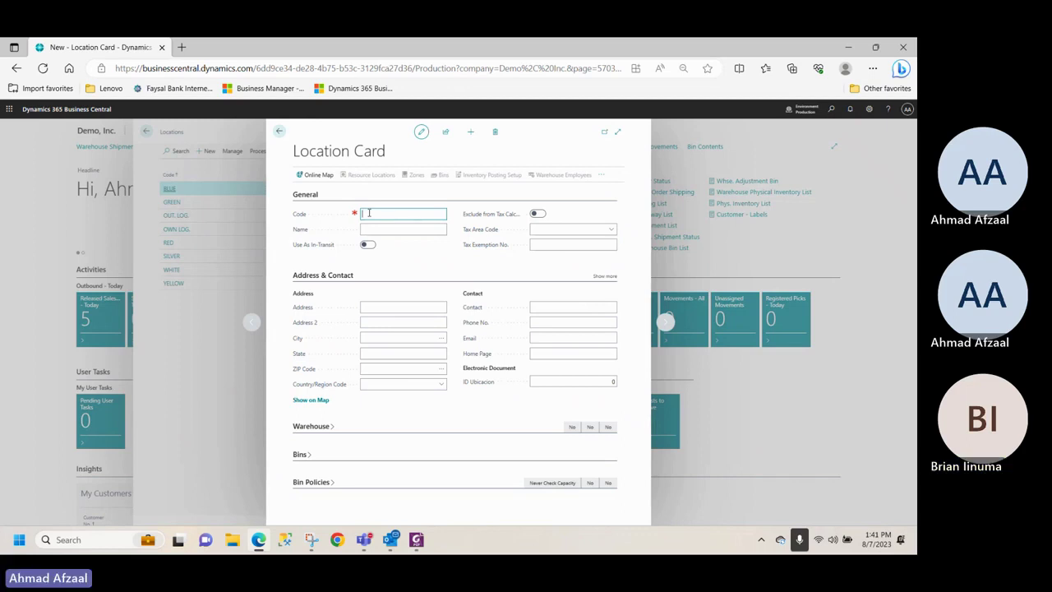
type("Dallads")
left_click(441, 268)
left_click(401, 227)
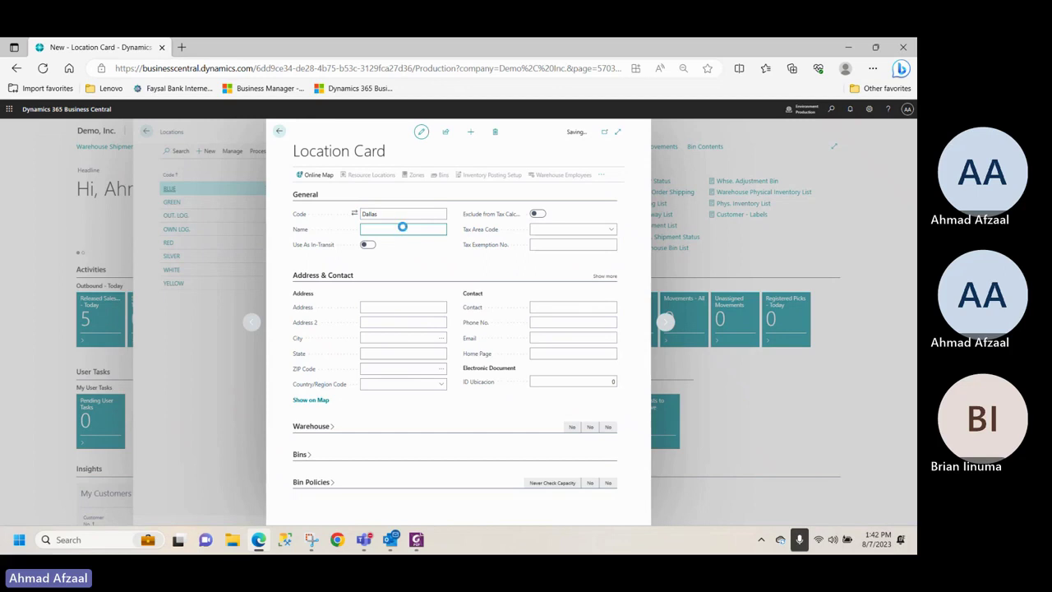
type("Dallas Locat")
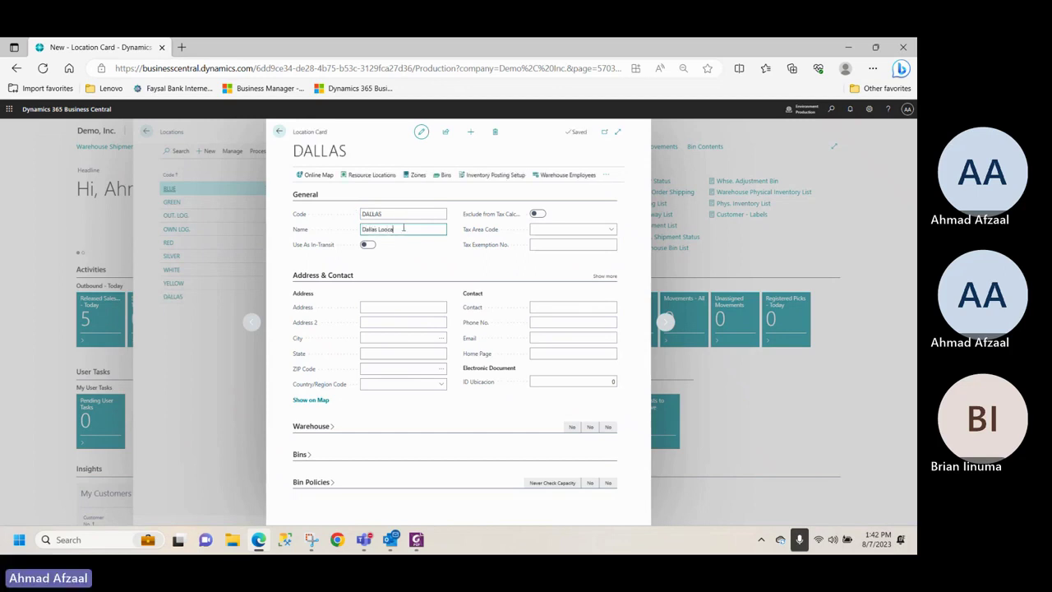
key("BackSpace")
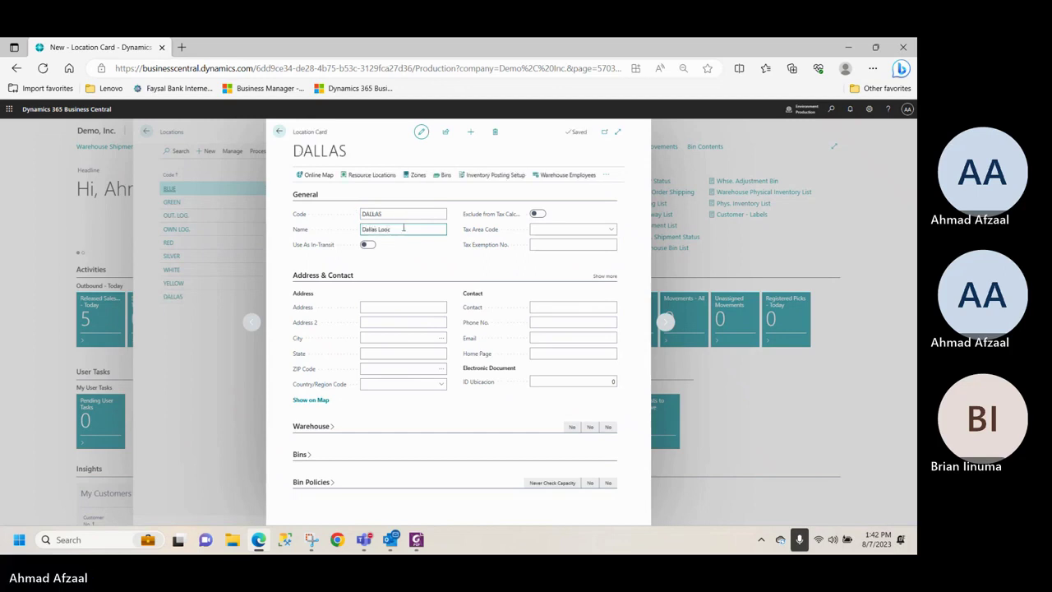
key("BackSpace")
type("cation")
Create a new tax area with the code TEXAS from the full list for the location's Tax Area Code
left_click(556, 231)
left_click(611, 234)
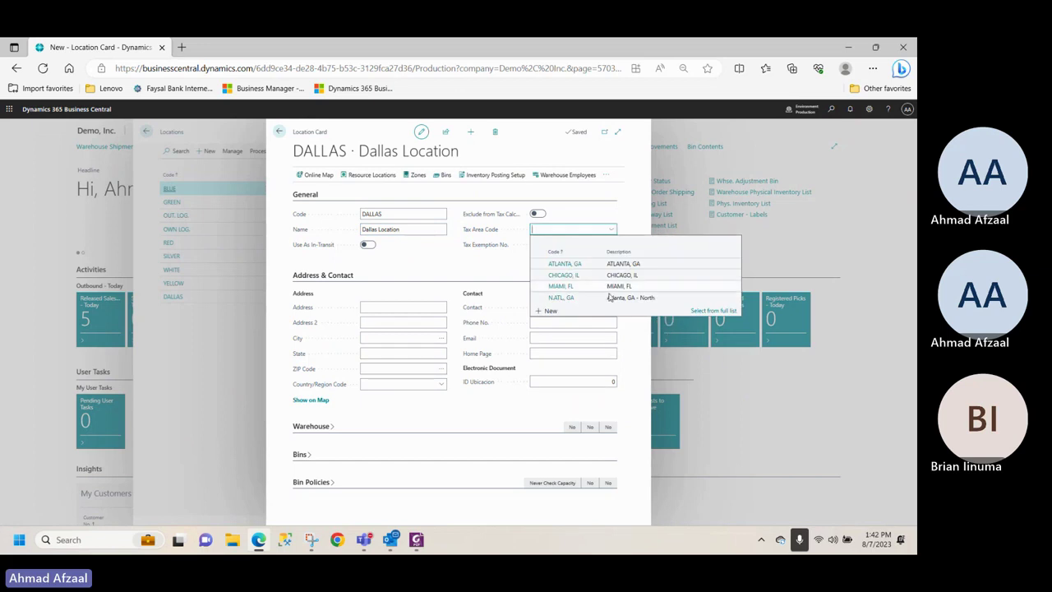
left_click(703, 310)
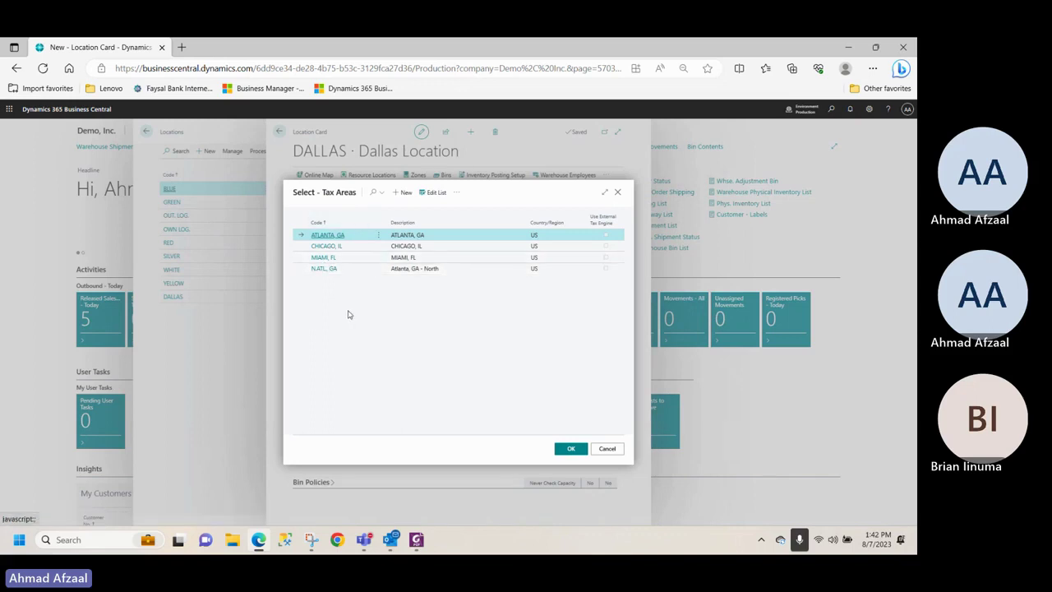
left_click(403, 192)
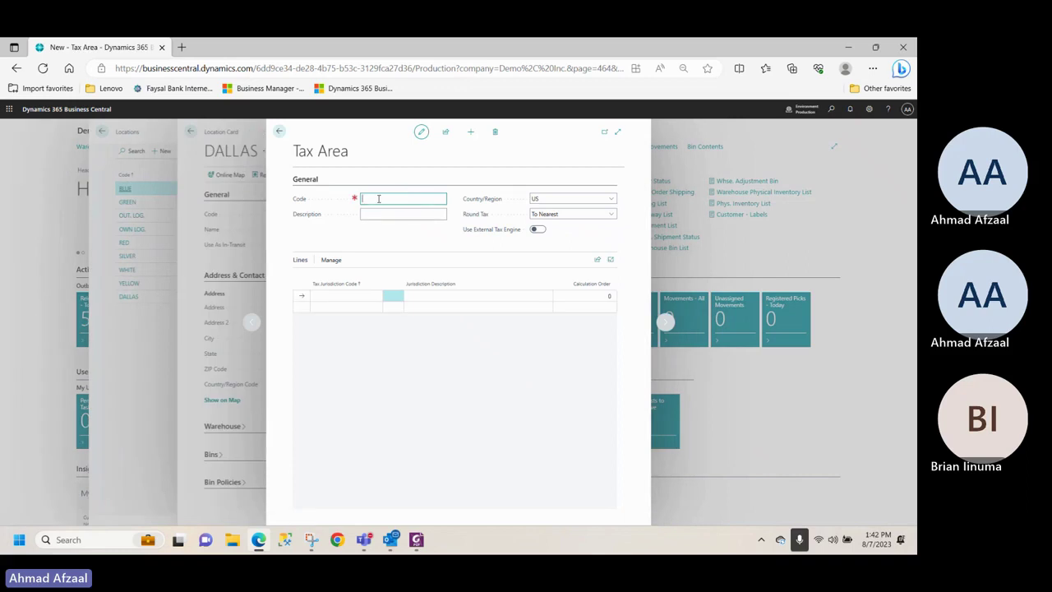
type("Texas")
left_click(416, 247)
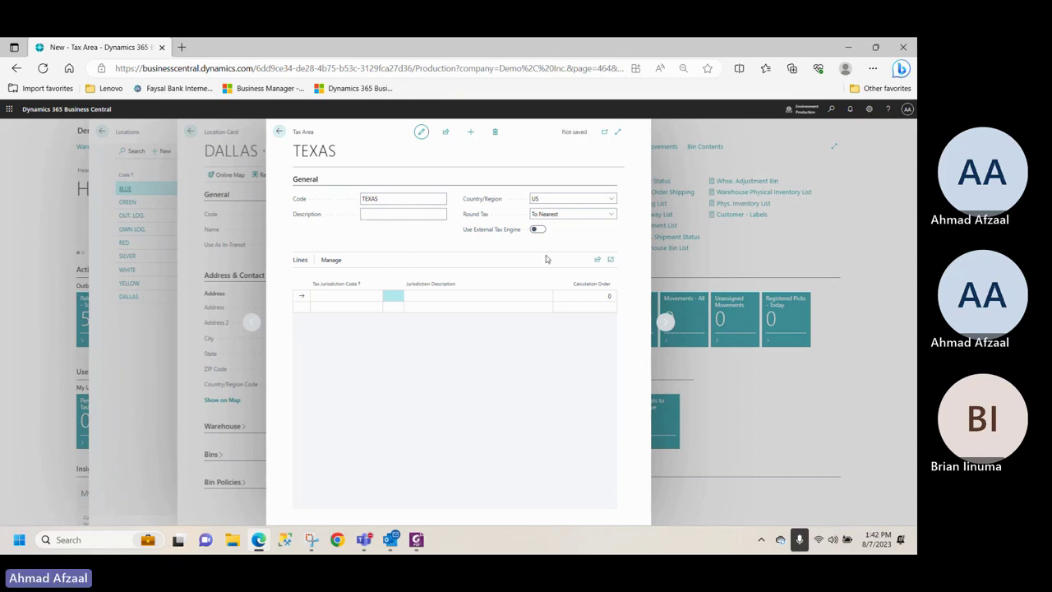
left_click(361, 298)
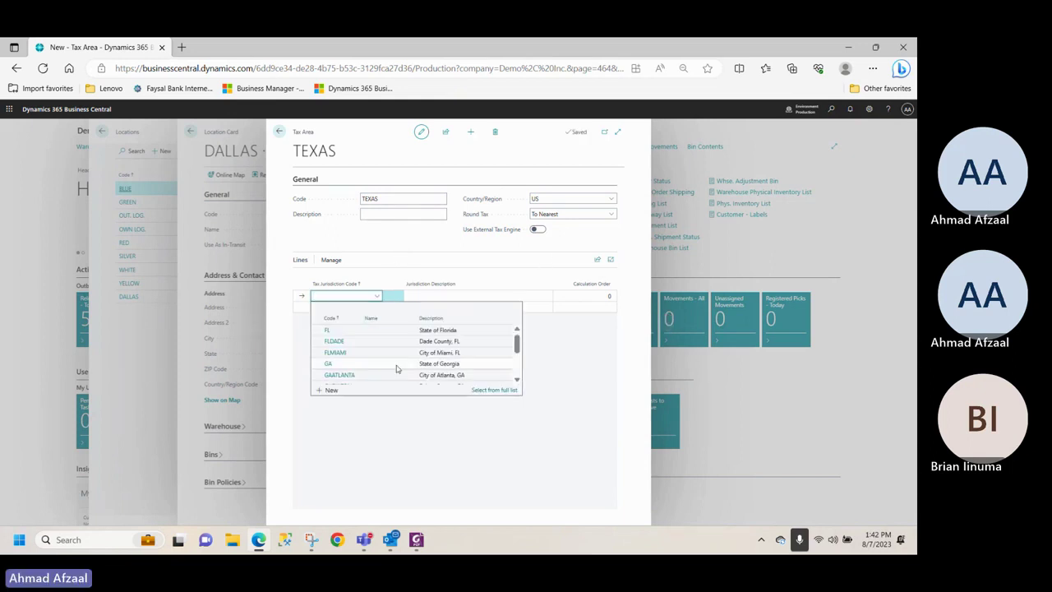
left_click(493, 390)
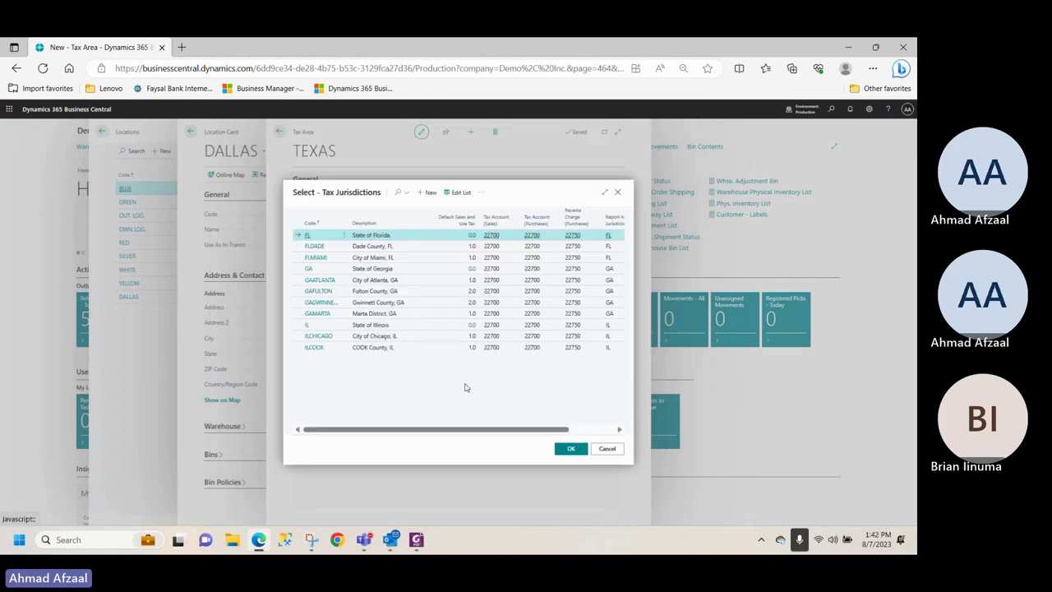
left_click(618, 192)
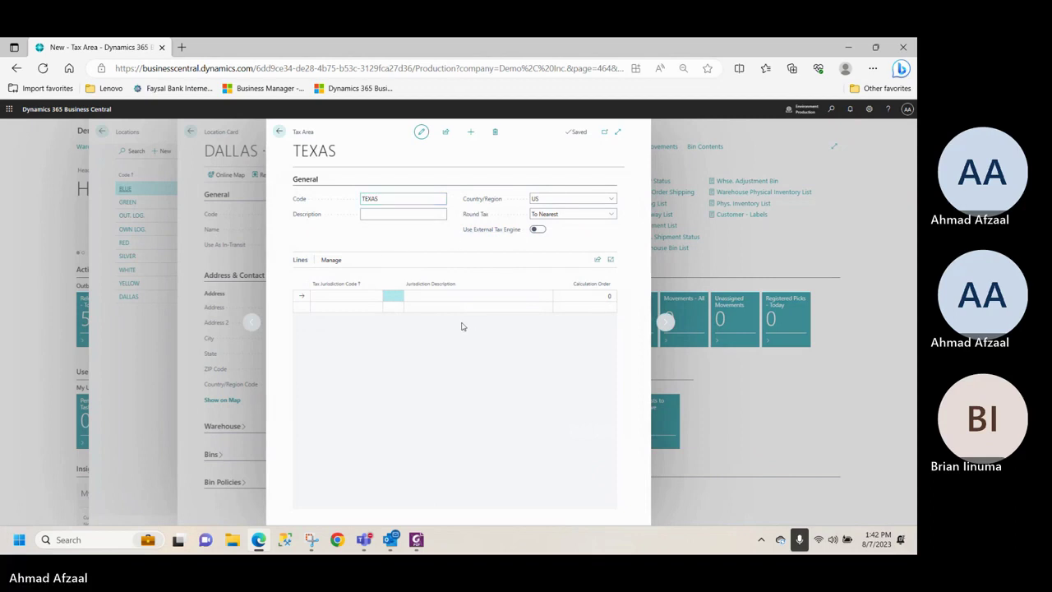
Keep the TEXAS tax area without jurisdictions and assign it as the Dallas location's tax area code
left_click(279, 131)
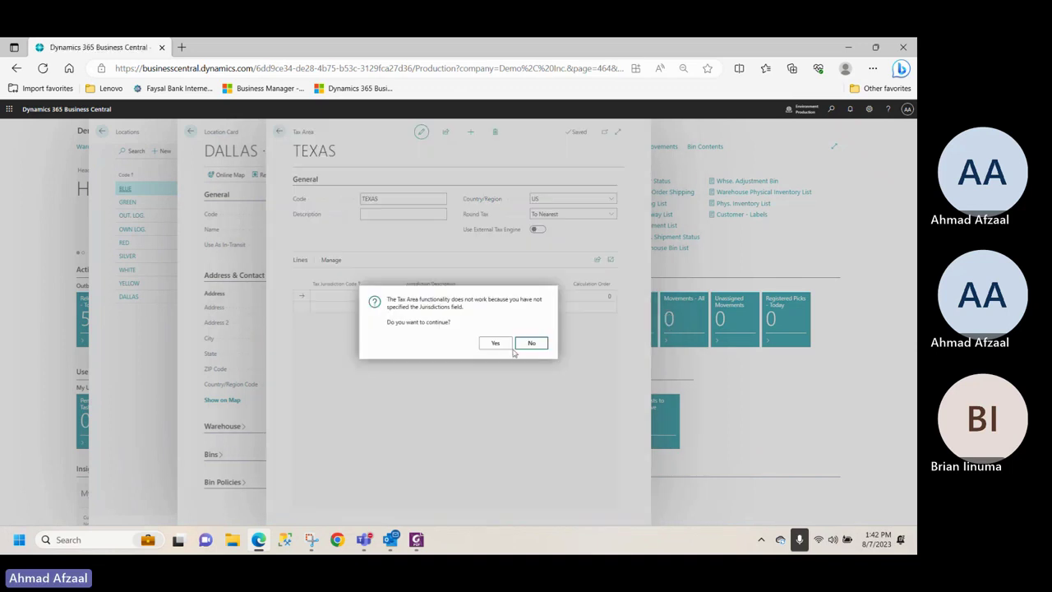
left_click(495, 344)
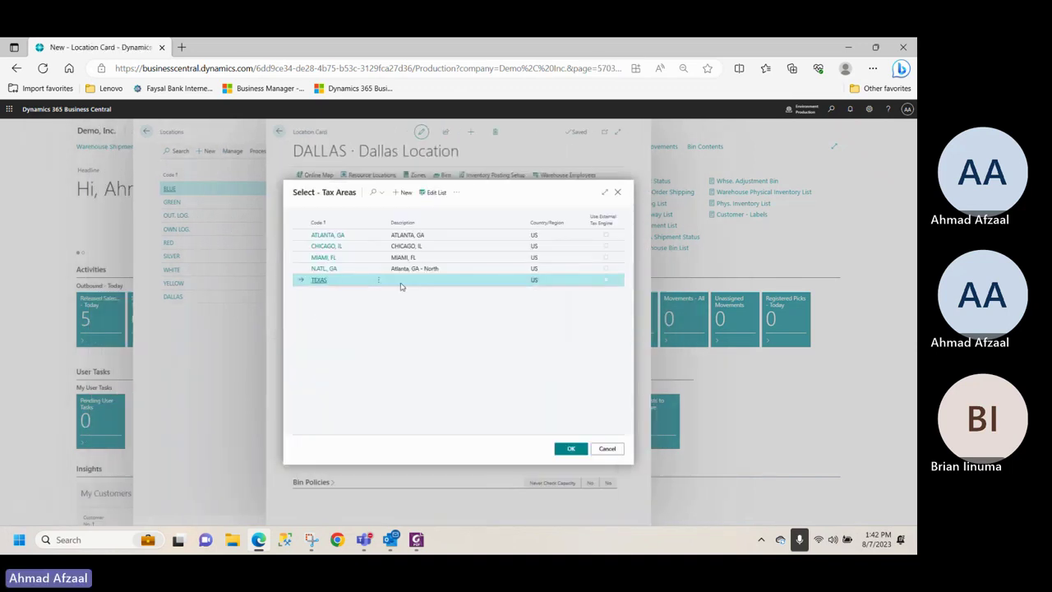
left_click(316, 284)
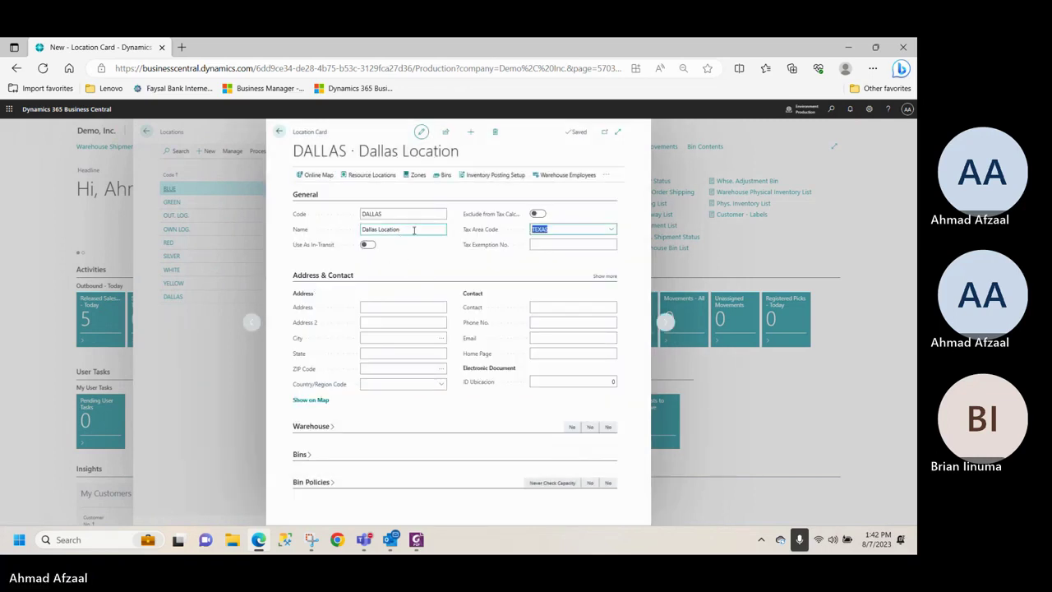
Edit the TEXAS tax area to set its description to "Dallas,Texas", keeping it as the location's tax area code
left_click(612, 230)
left_click(707, 322)
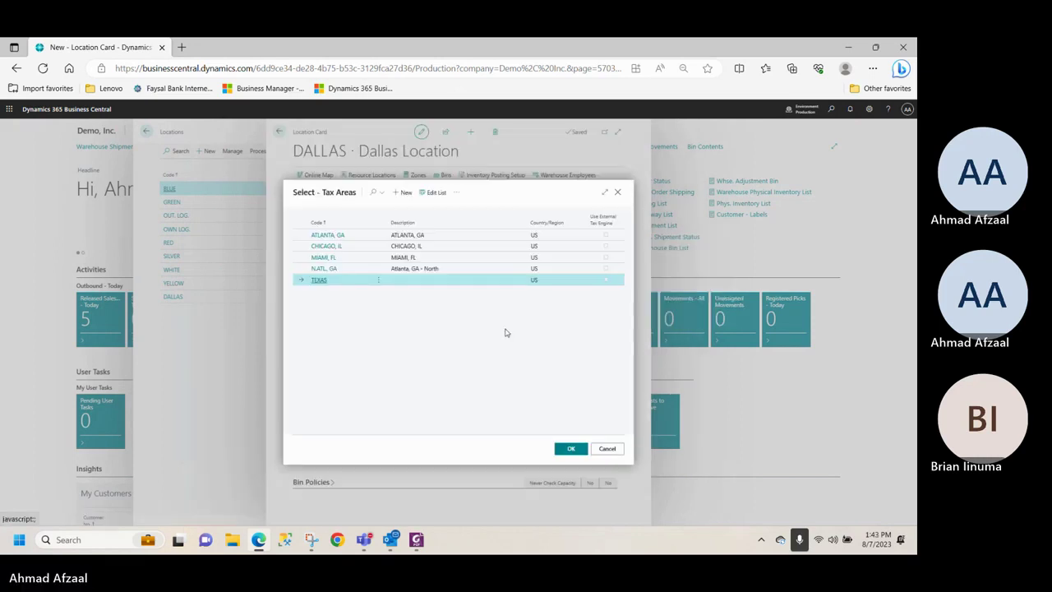
left_click(379, 281)
left_click(362, 306)
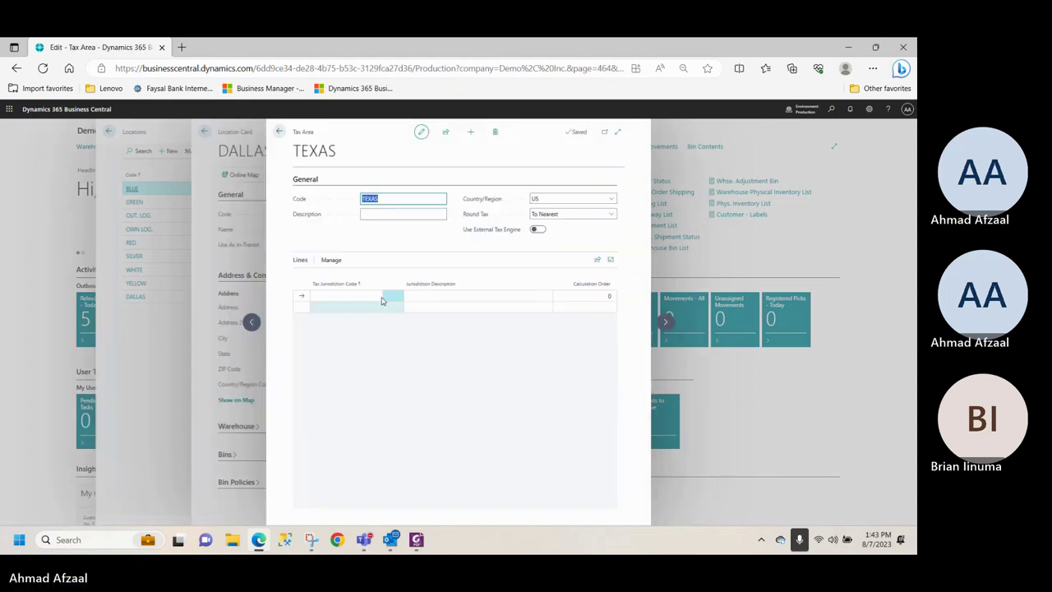
left_click(382, 213)
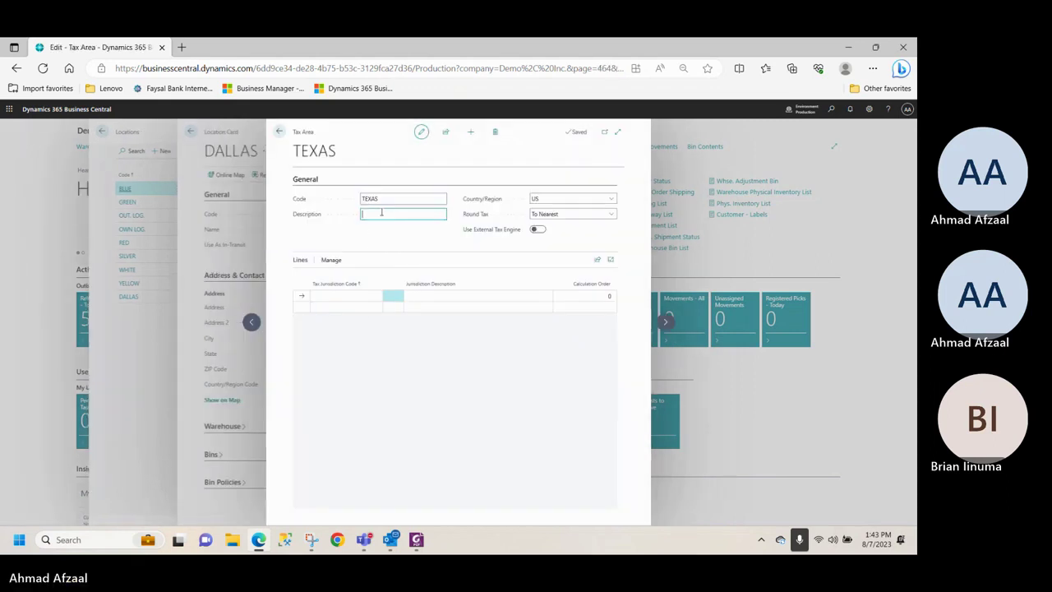
type("T")
type("Dallas Ta")
type("xas")
left_click(378, 214)
type(",")
left_click(280, 134)
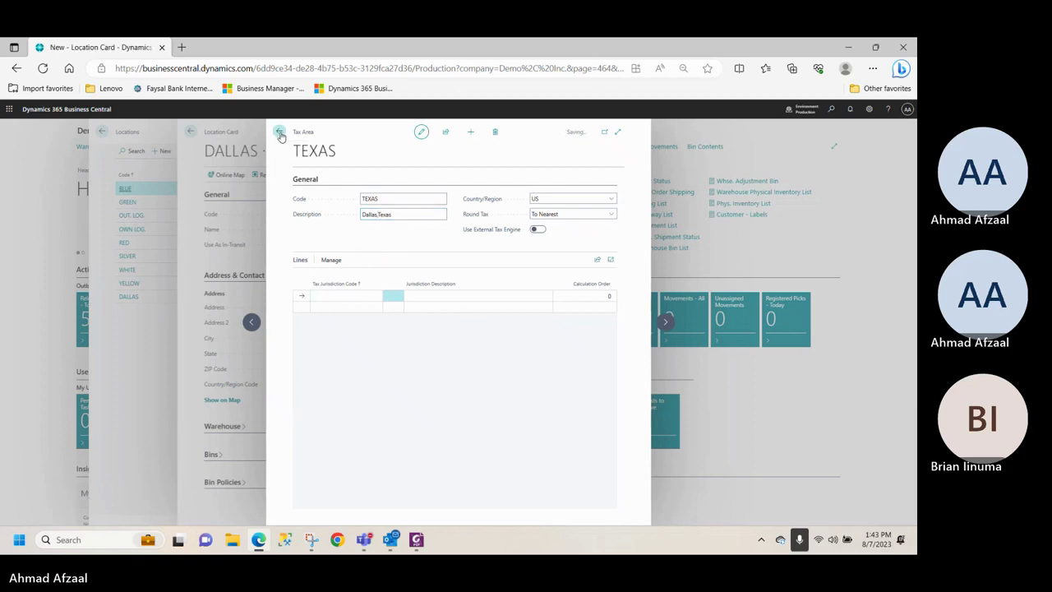
left_click(503, 347)
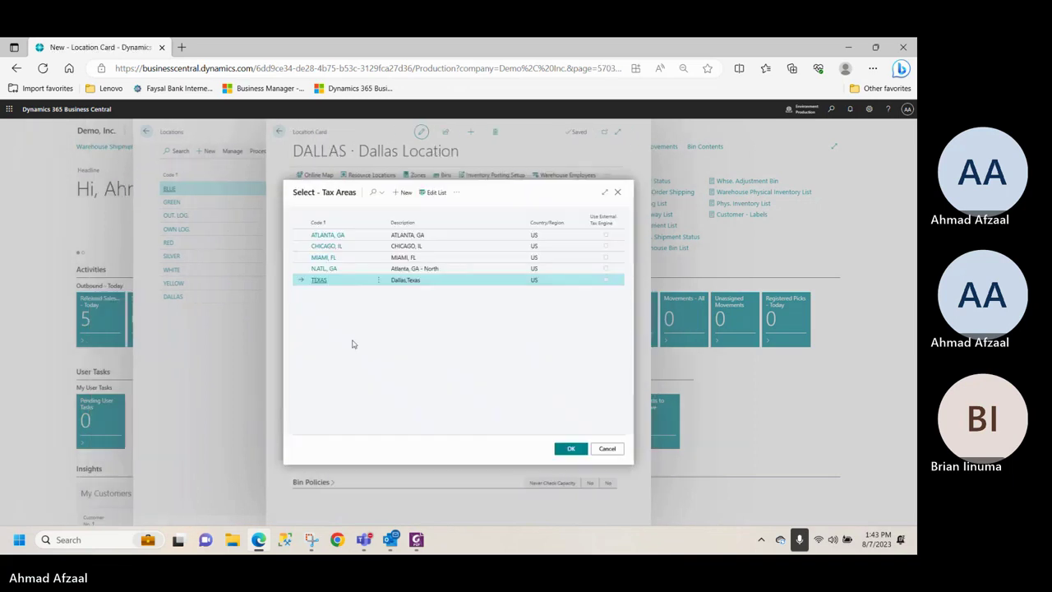
left_click(572, 449)
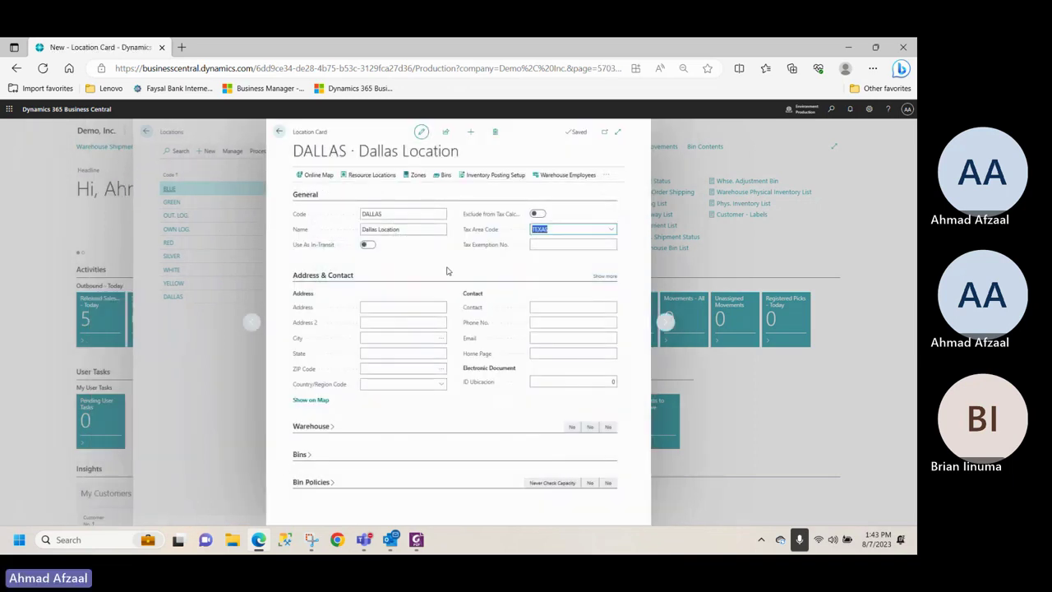
Fill in the street address, city and state on the Dallas location card
left_click(390, 309)
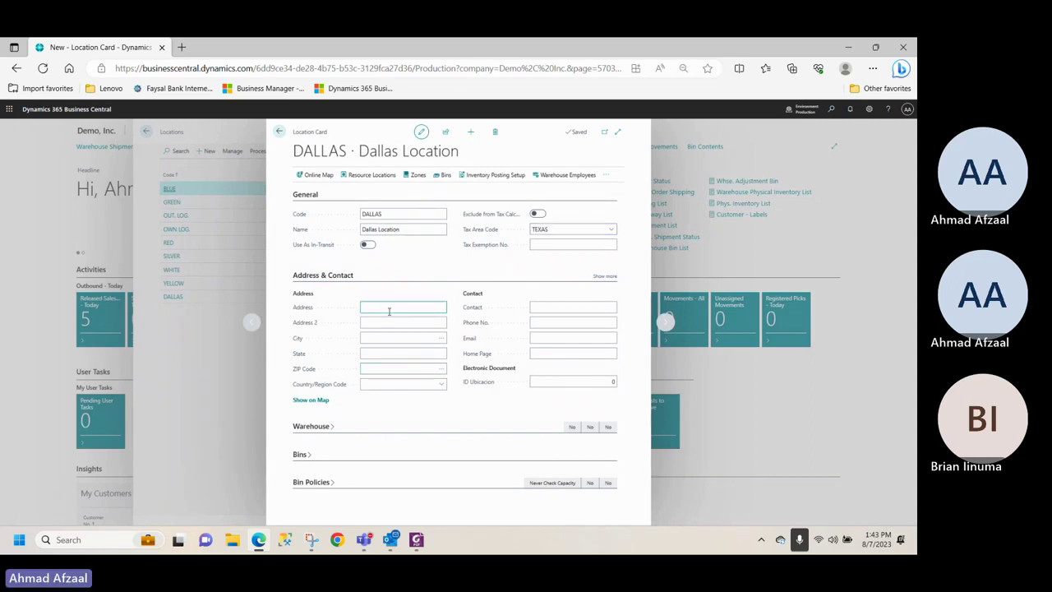
type("000 Wa")
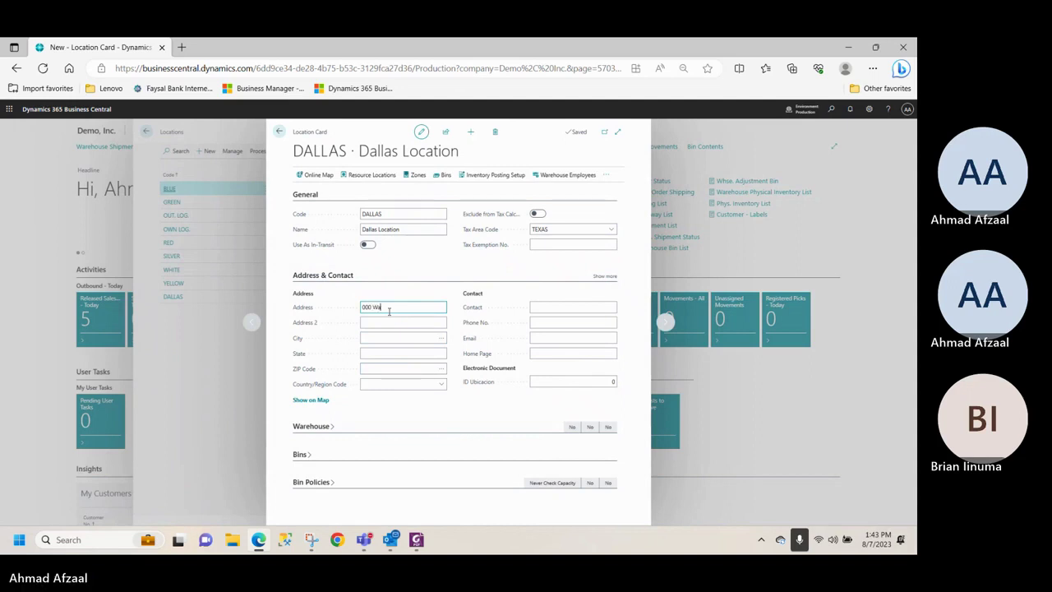
type("y Drive")
left_click(389, 339)
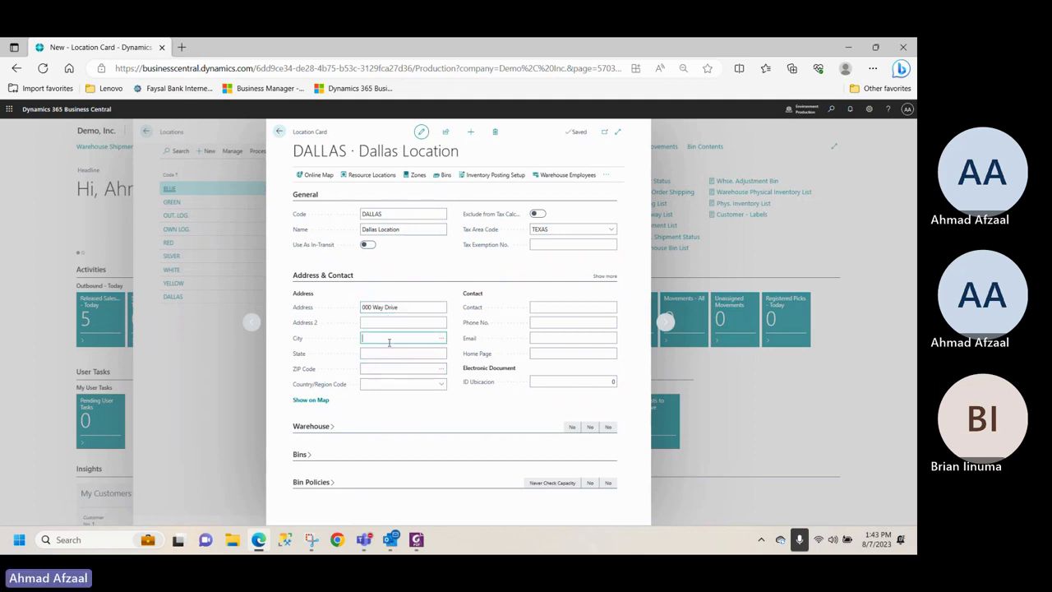
type("I")
type("Dallas")
left_click(383, 355)
type("Texas")
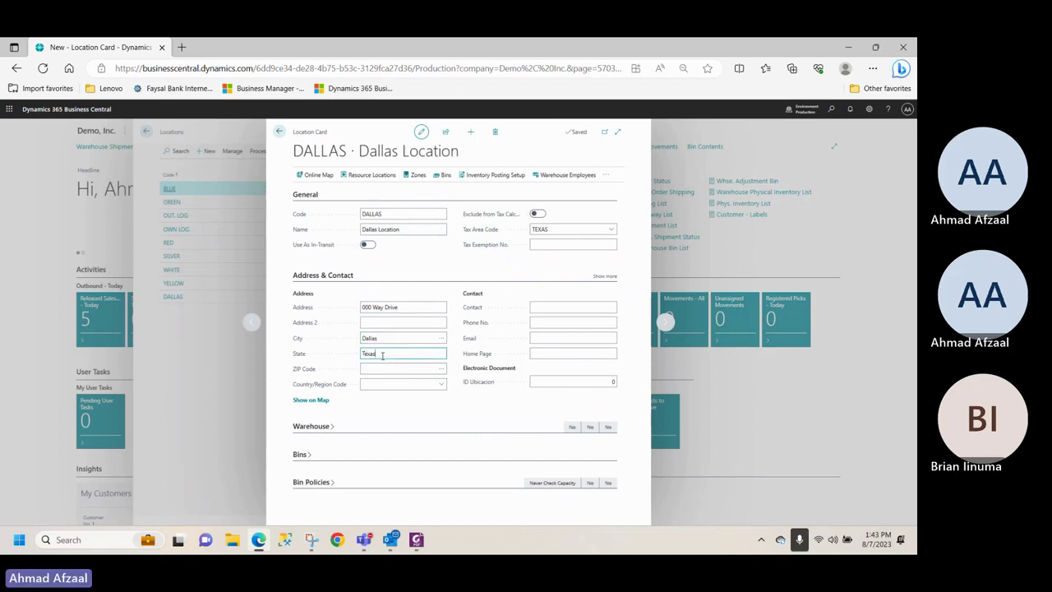
Enter the ZIP code and set the country/region code to US for the Dallas location
left_click(401, 367)
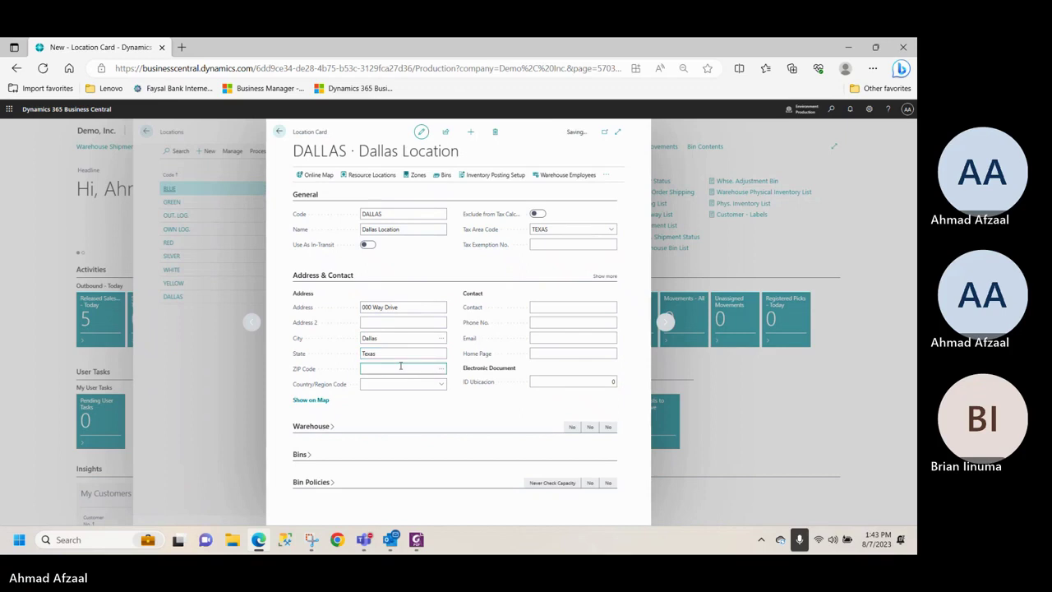
type("75068")
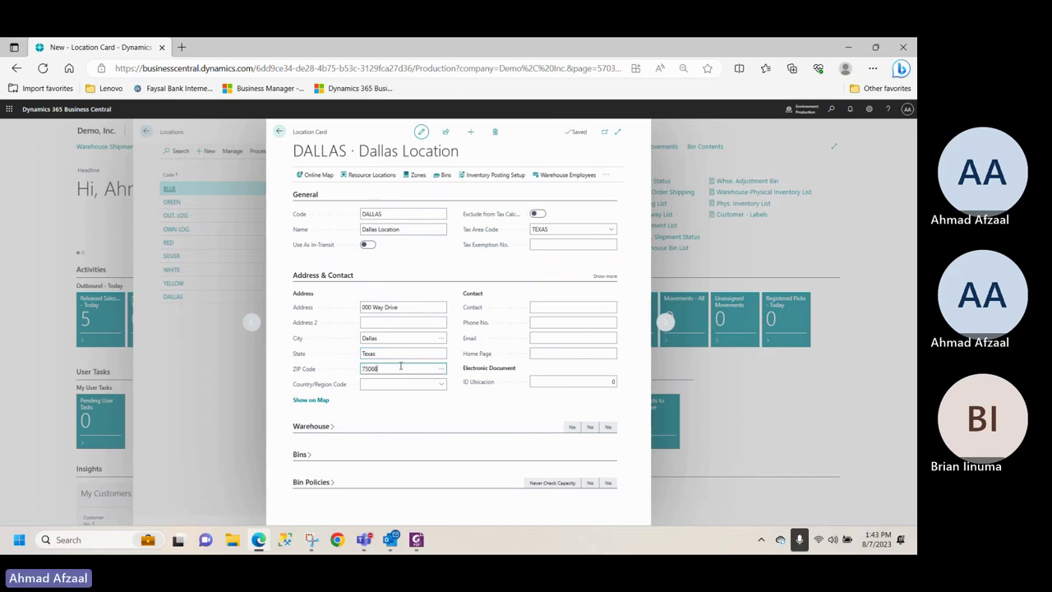
key("BackSpace")
key("BackSpace")
key("BackSpace")
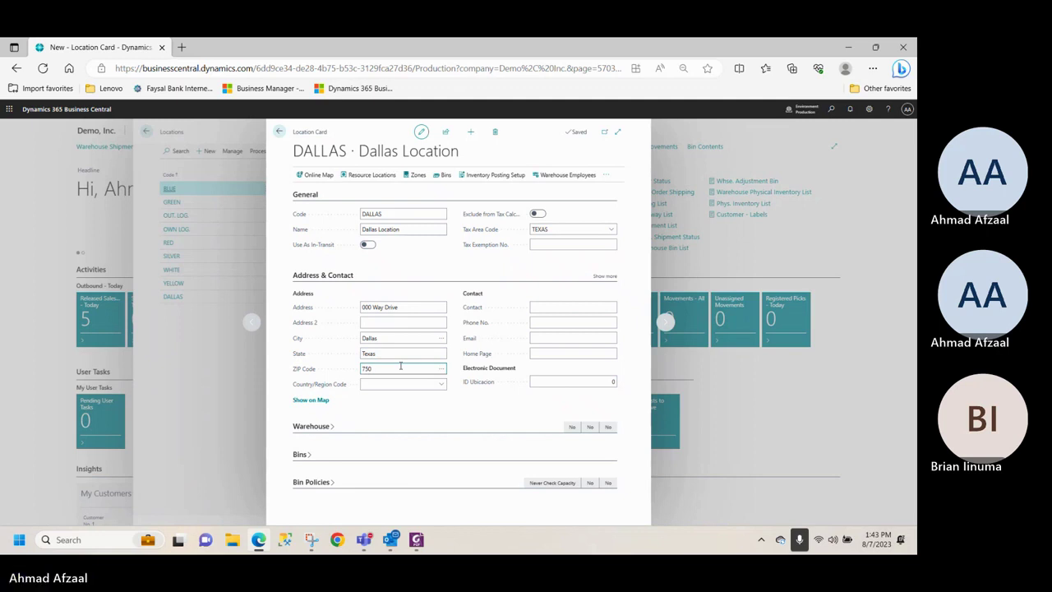
type("123")
left_click(403, 383)
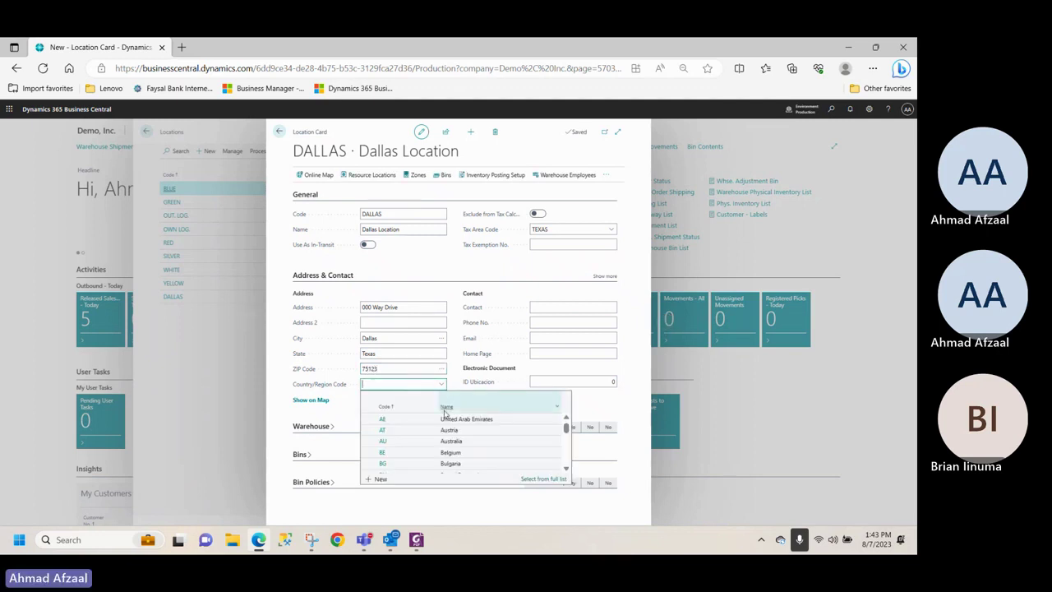
left_click(543, 479)
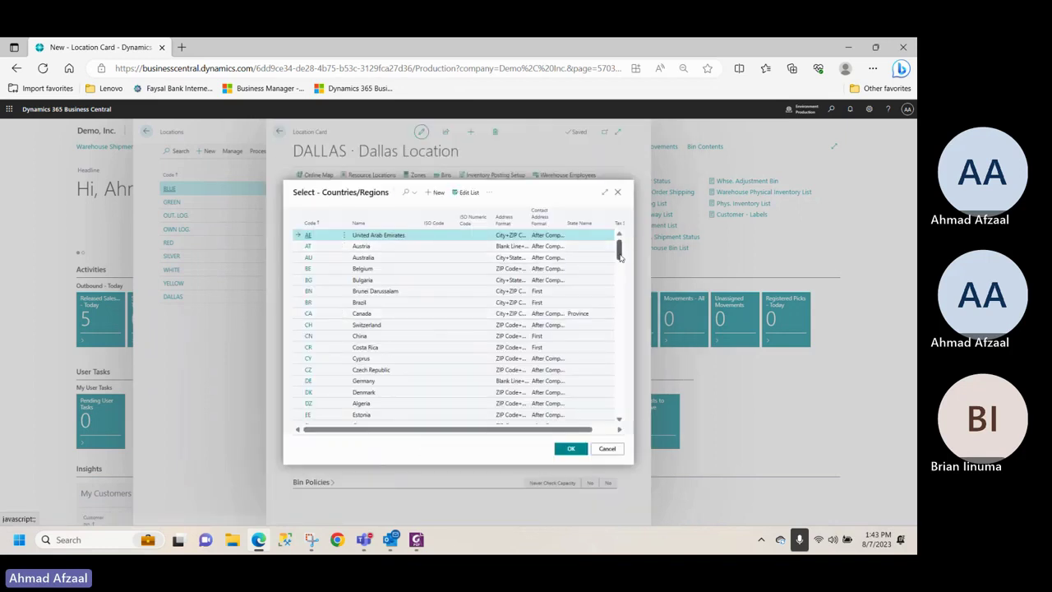
left_click_drag(620, 257, 621, 401)
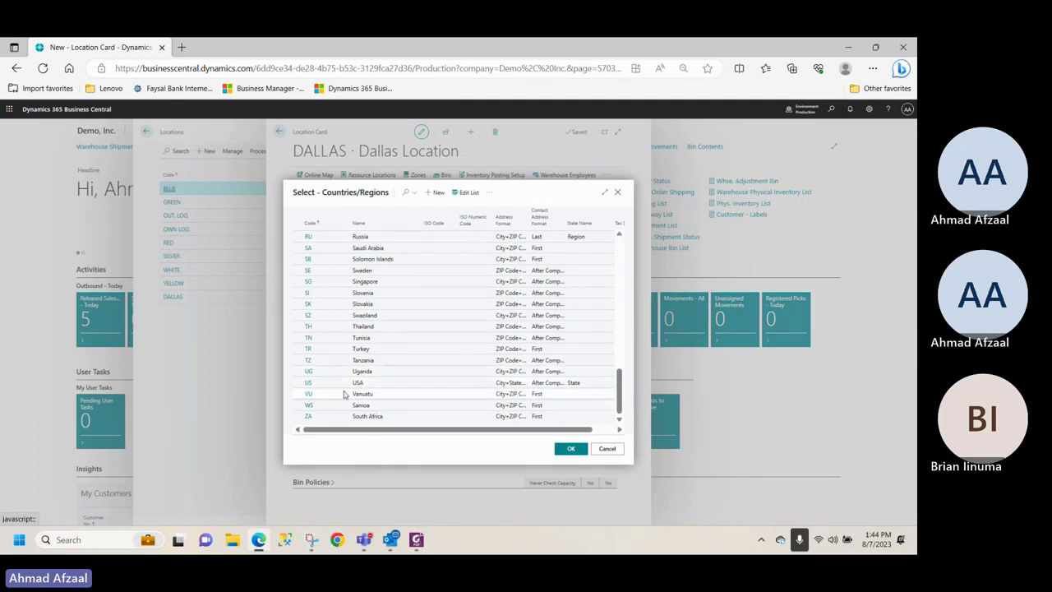
double_click(306, 387)
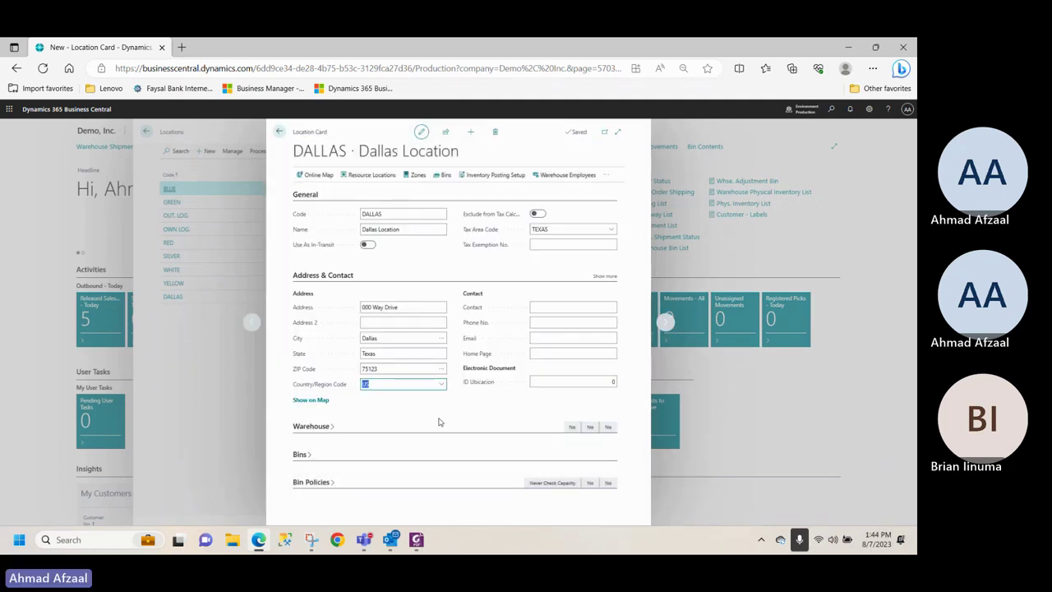
Fill in the contact name and phone number on the Dallas location card
left_click(542, 319)
left_click(546, 308)
type("000-000-0000")
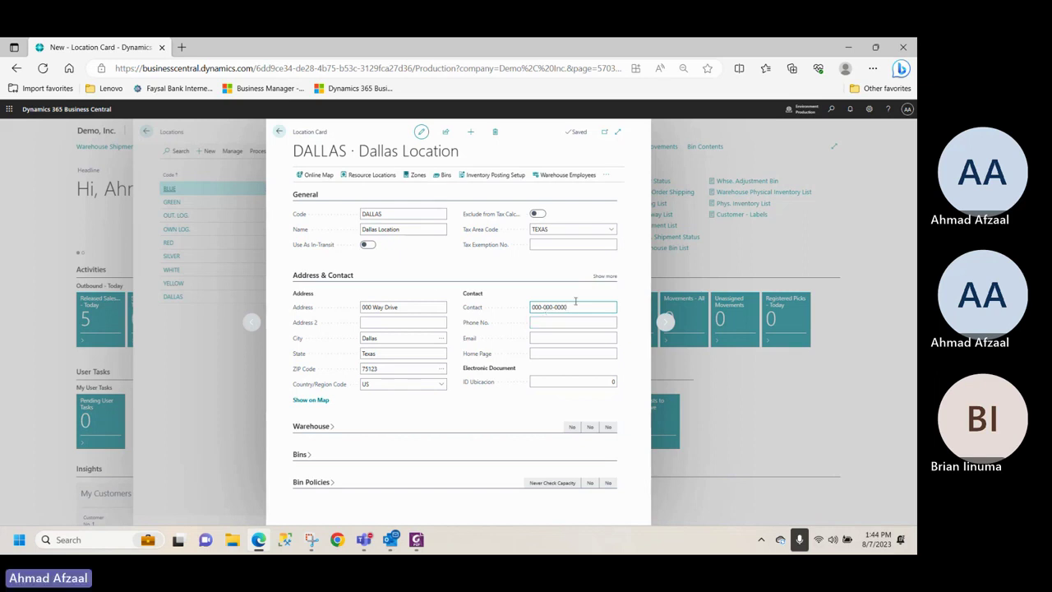
left_click_drag(575, 307, 474, 313)
type("Ahmad")
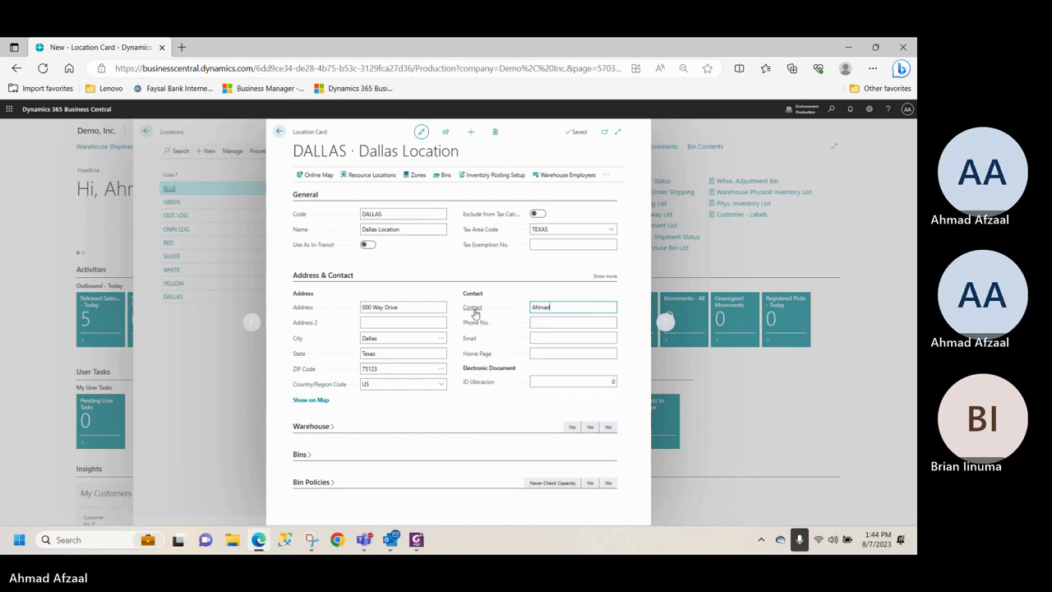
left_click(564, 320)
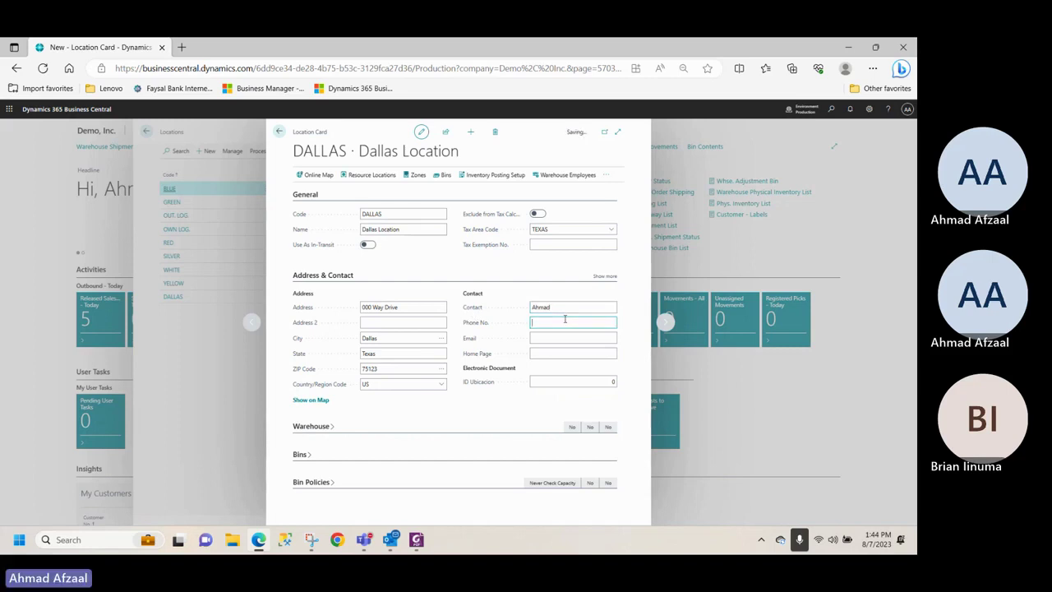
type("000-000-0000")
left_click(565, 345)
Turn on Require Receive, Require Shipment, Require Put-away, Require Pick and Bin Mandatory in the Dallas location's warehouse settings
left_click(324, 429)
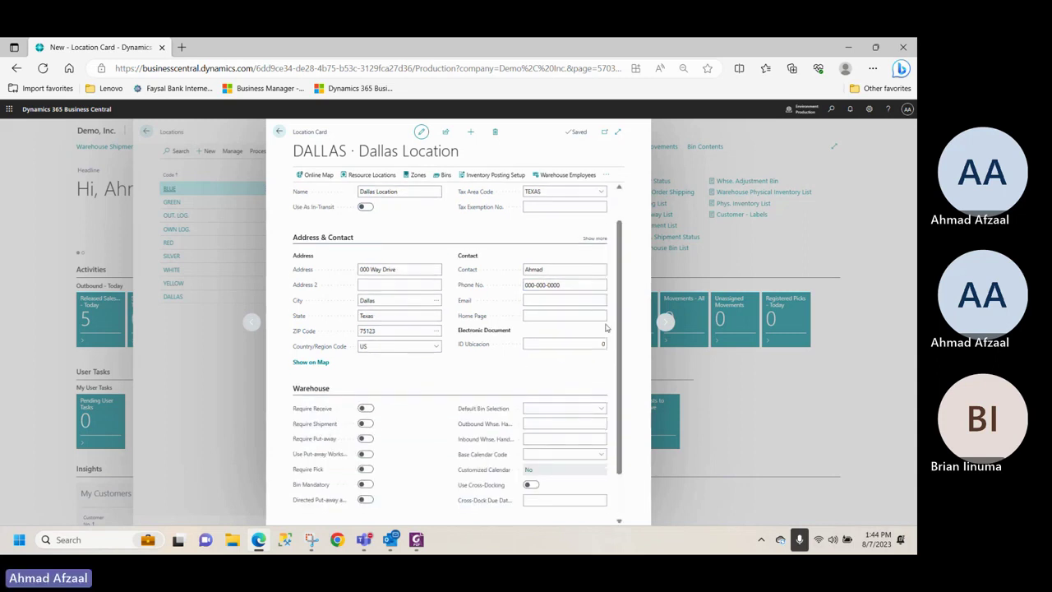
left_click_drag(621, 334, 622, 378)
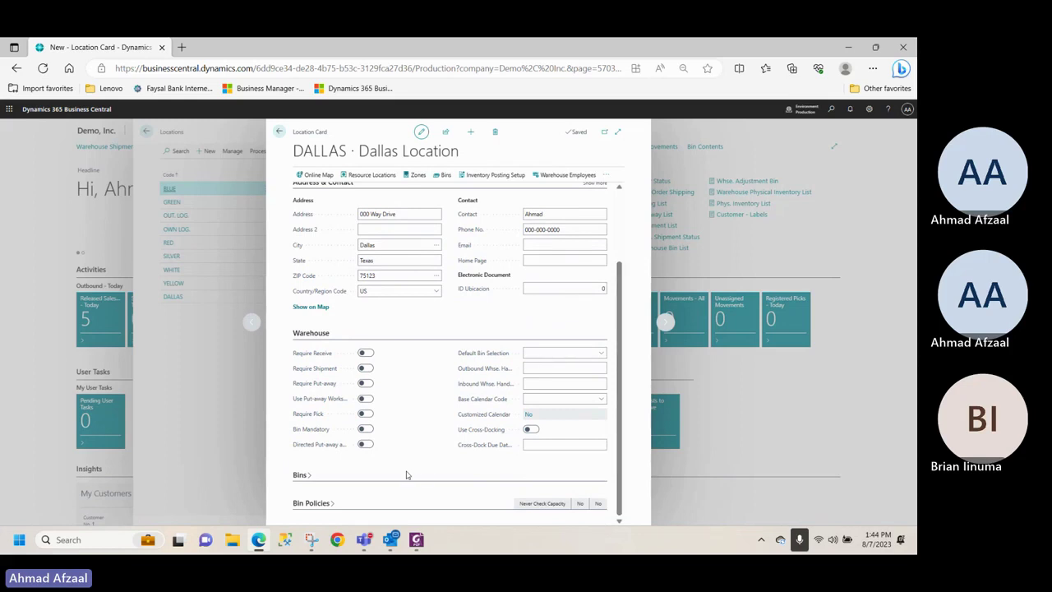
left_click(365, 352)
left_click(364, 369)
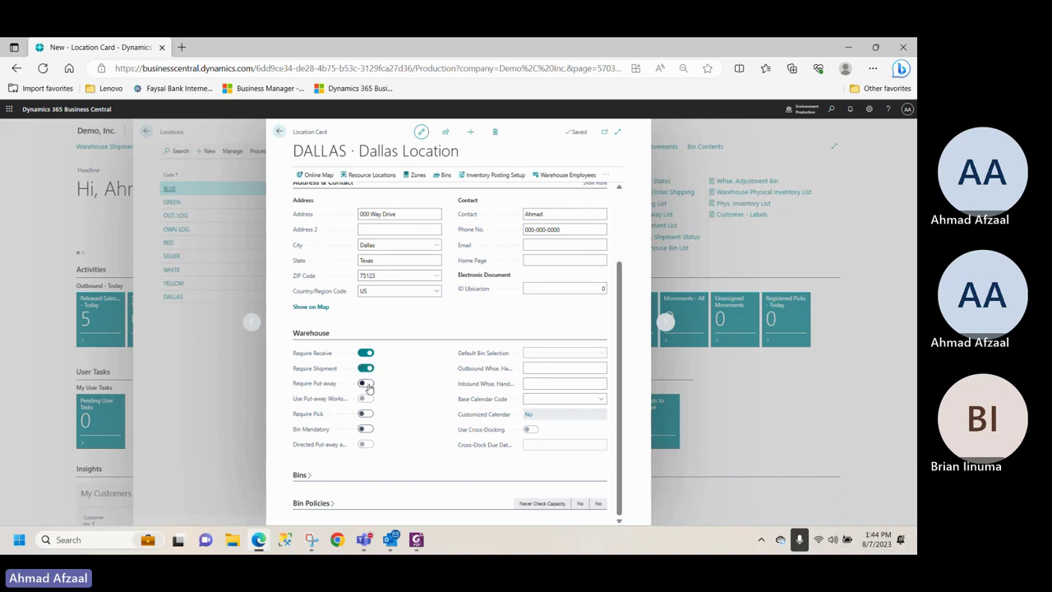
left_click(367, 384)
mouse_move(340, 401)
left_click(364, 413)
left_click(364, 429)
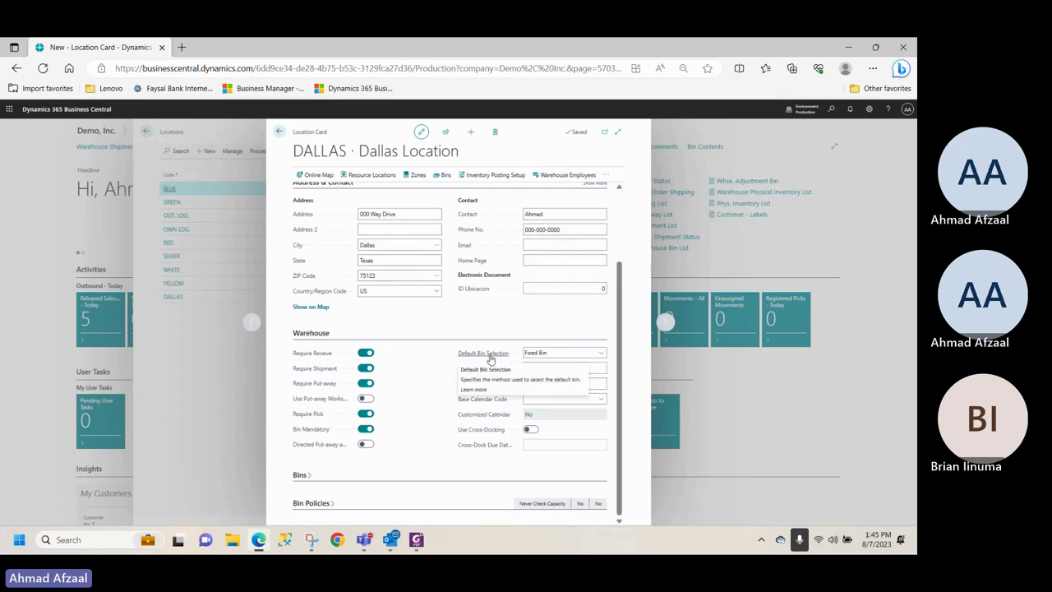
Review the default bin selection options, keeping Fixed Bin, and read the explanation of the outbound warehouse handling time
left_click(575, 352)
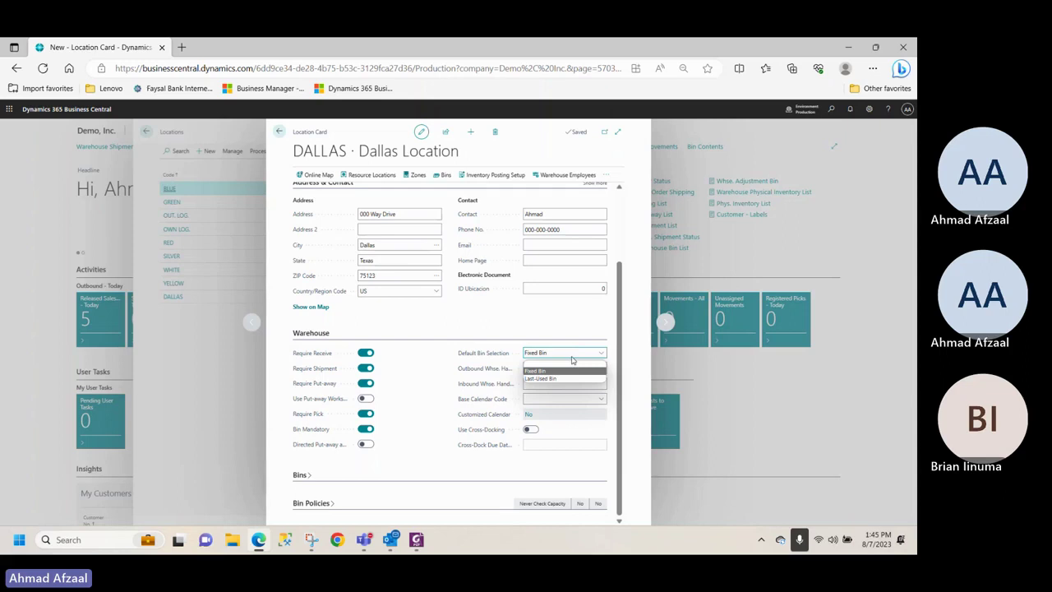
left_click(429, 355)
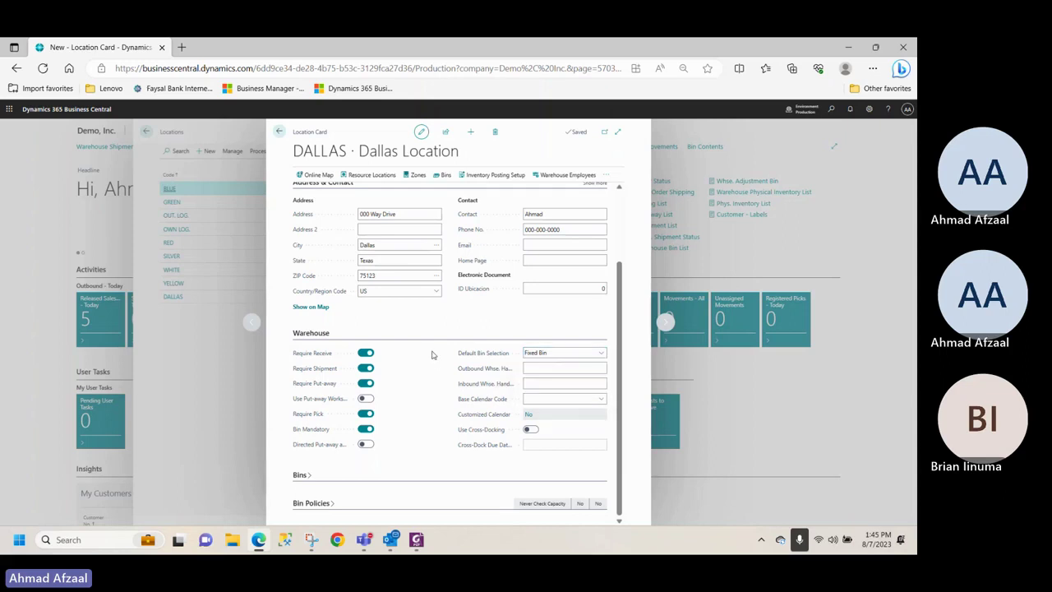
left_click(585, 372)
mouse_move(499, 372)
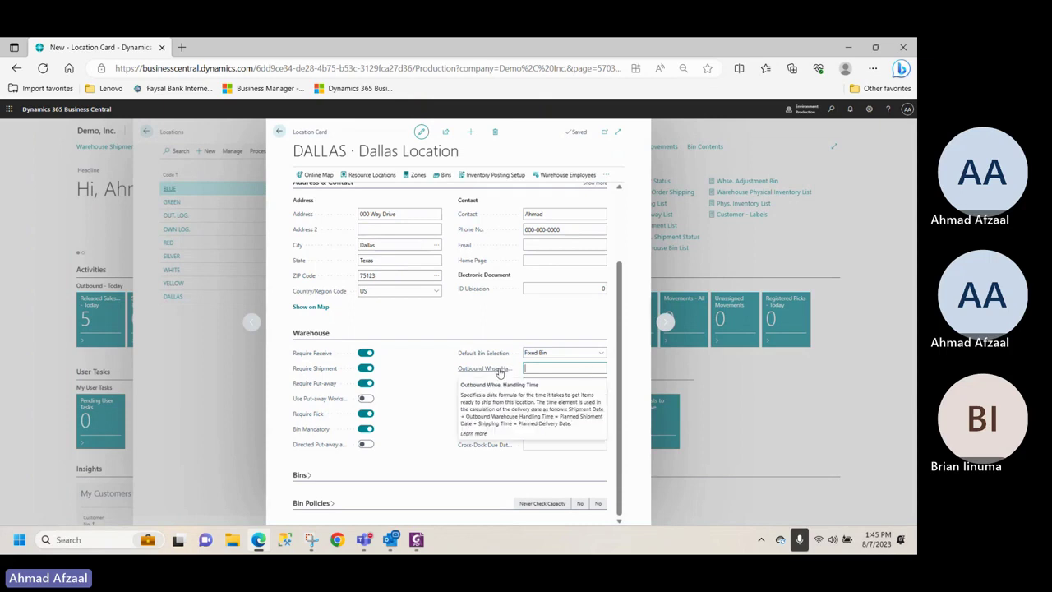
left_click(448, 378)
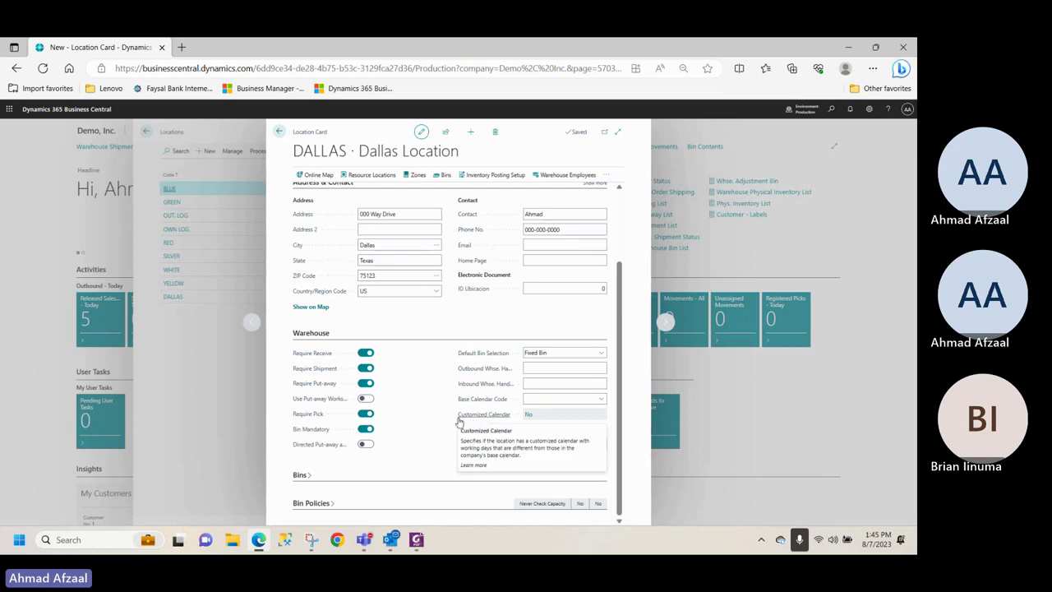
Try to open the customized calendar for the Dallas location and dismiss the message
mouse_move(469, 420)
left_click_drag(433, 434, 489, 466)
left_click(528, 421)
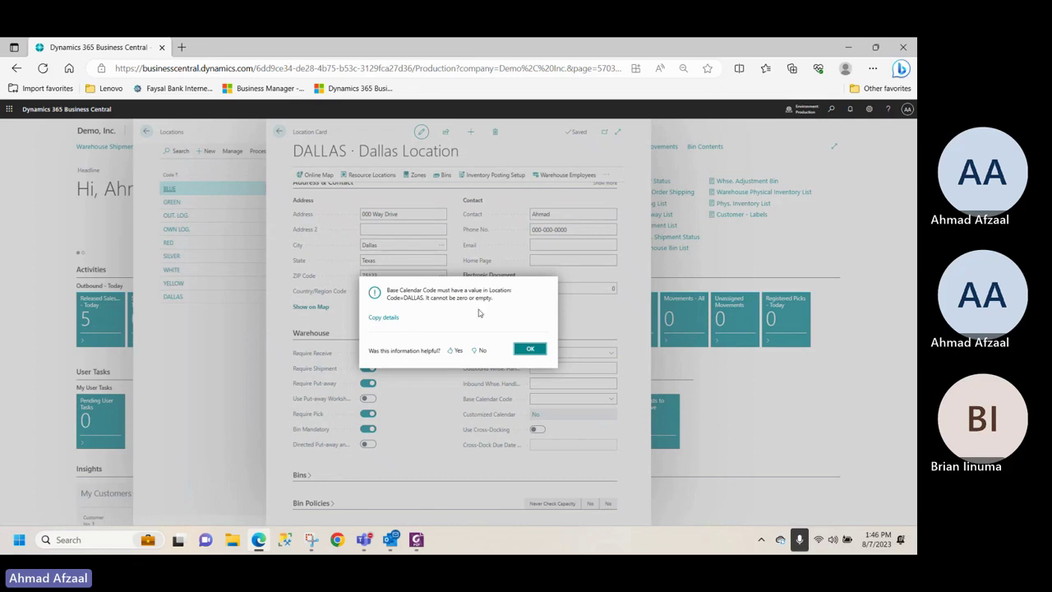
left_click(528, 349)
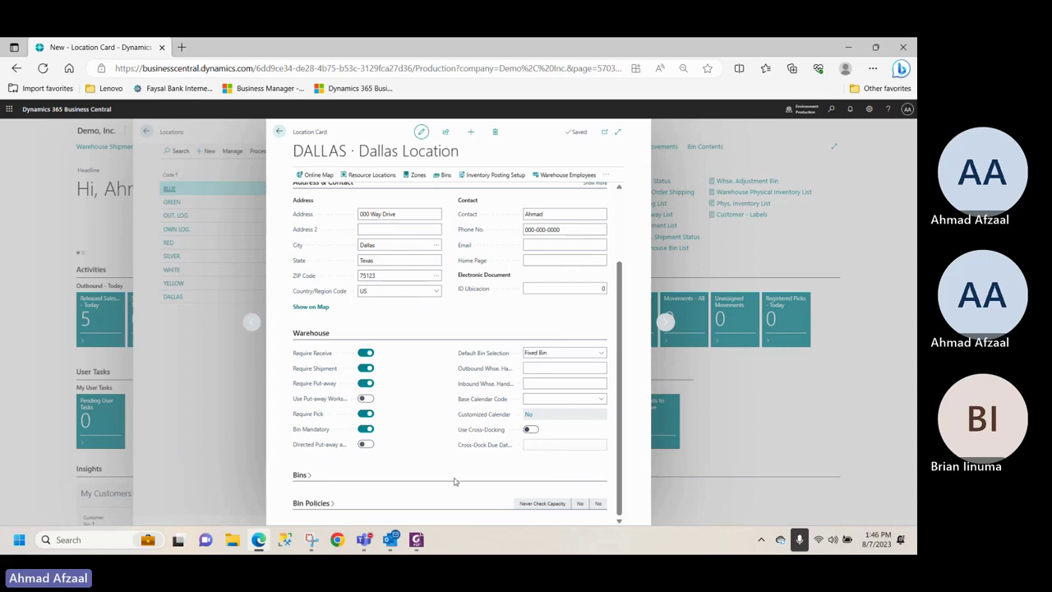
Expand the Dallas location's bin settings and check which bins are available for the receipt bin code
mouse_move(332, 449)
left_click(301, 475)
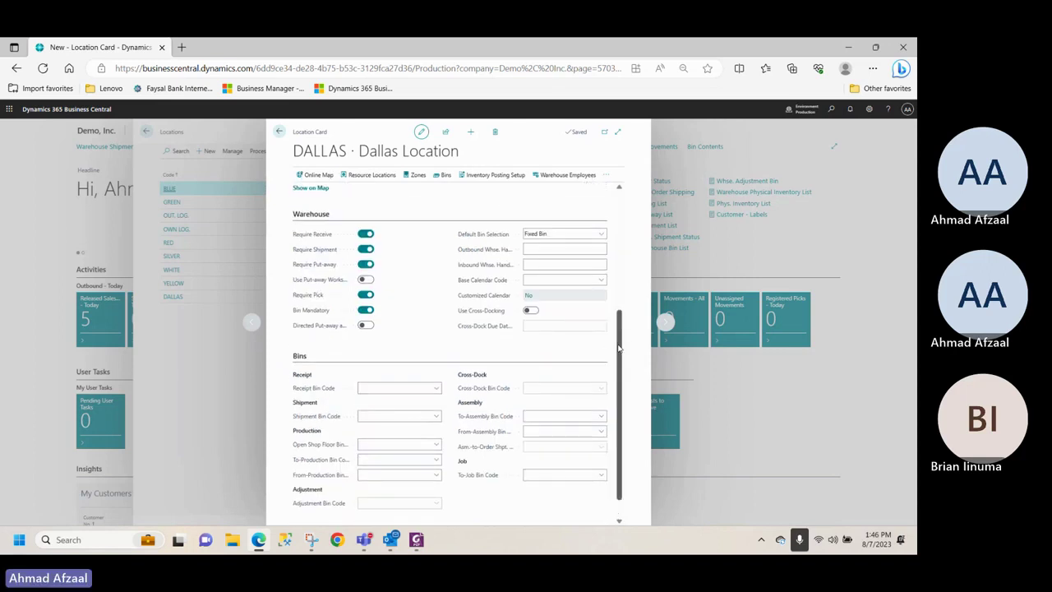
scroll(620, 347, "down", 1)
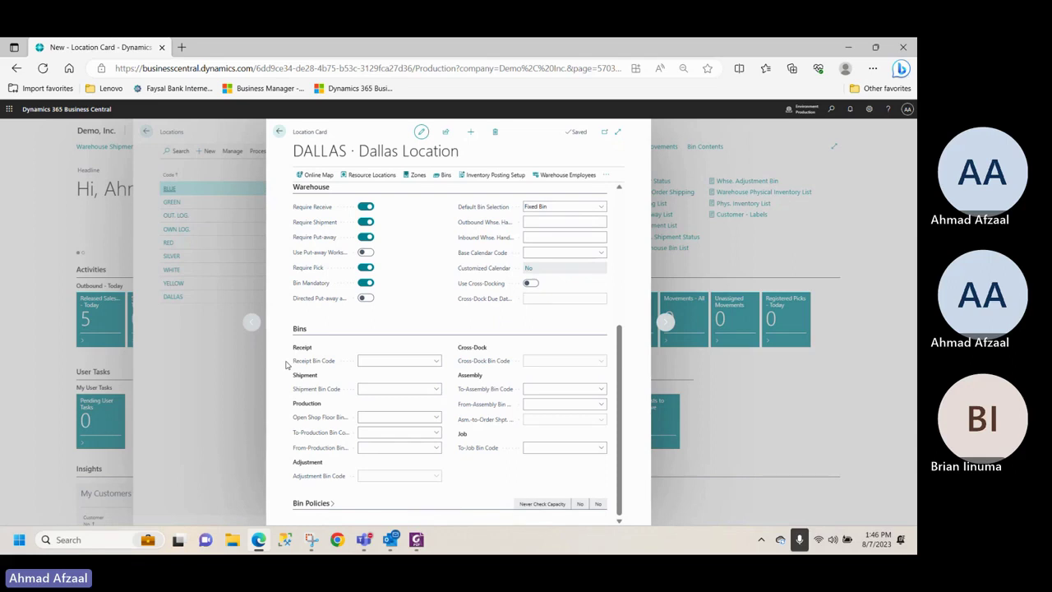
left_click(435, 362)
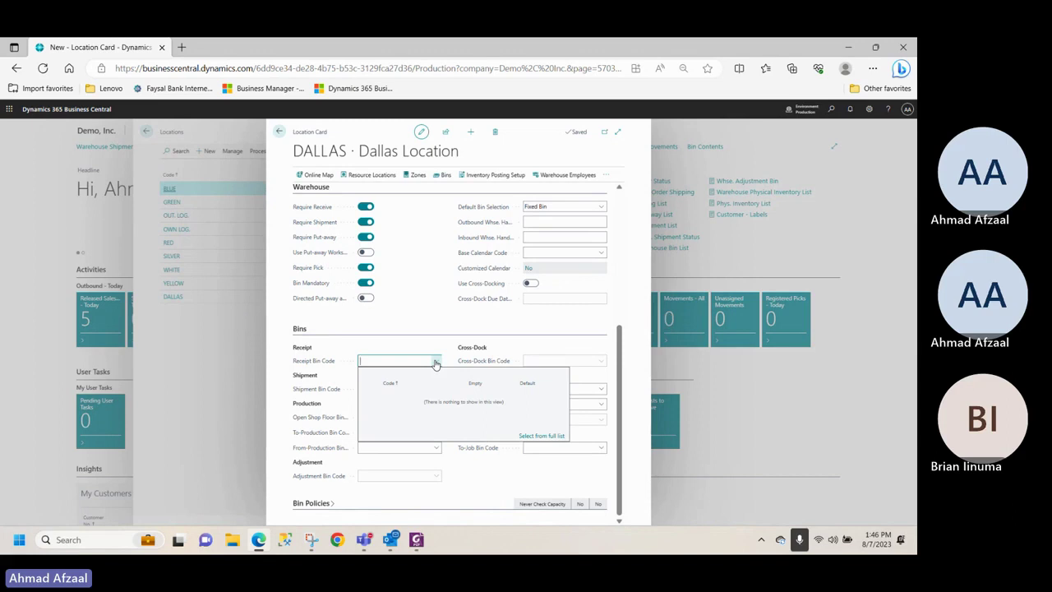
left_click(436, 363)
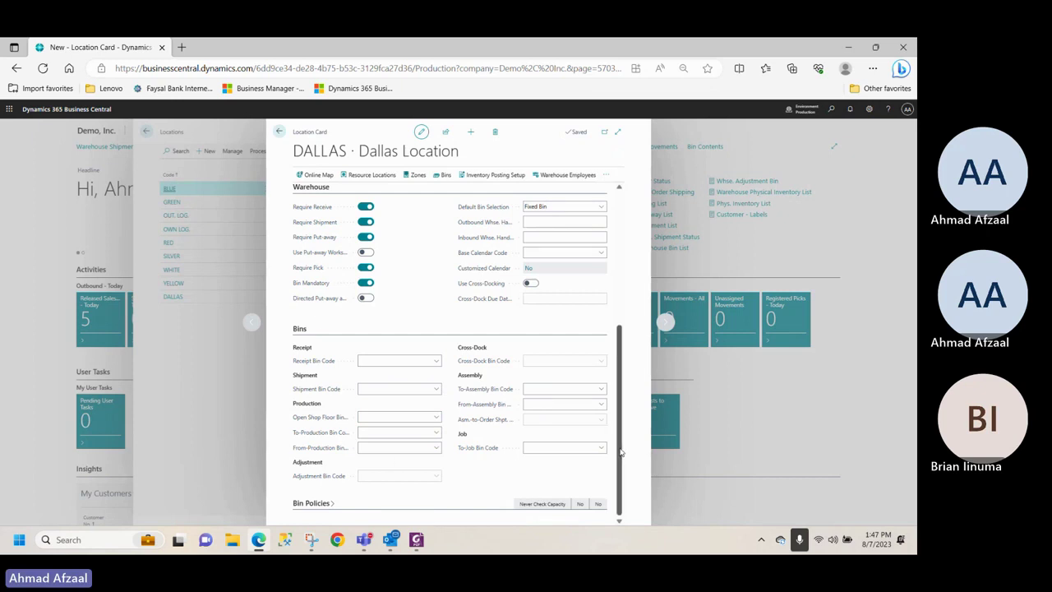
Review the special equipment and bin capacity policy options in the bin policies, keeping Never Check Capacity
left_click(310, 503)
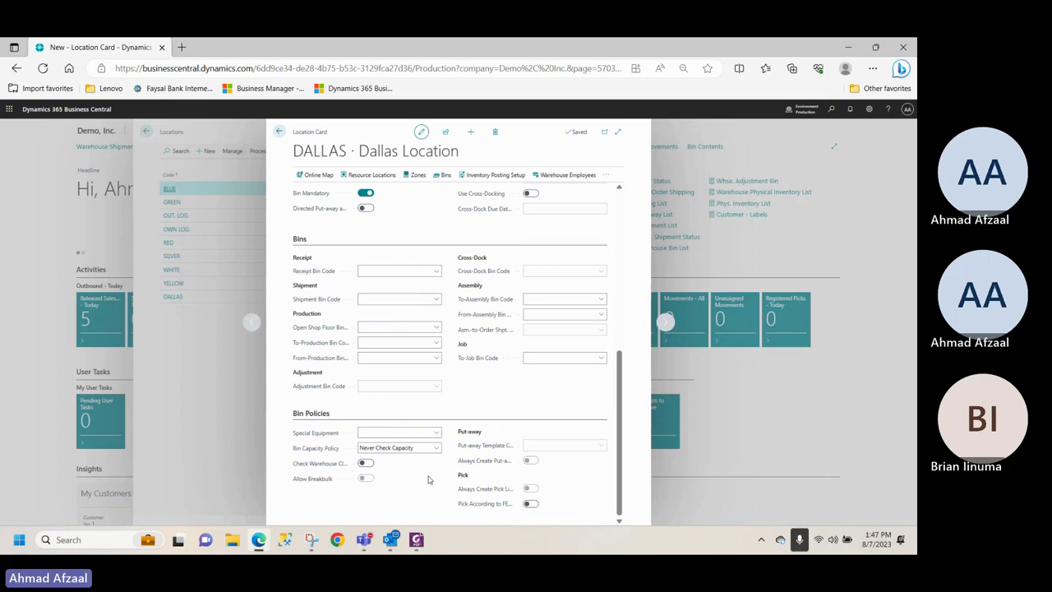
left_click(438, 434)
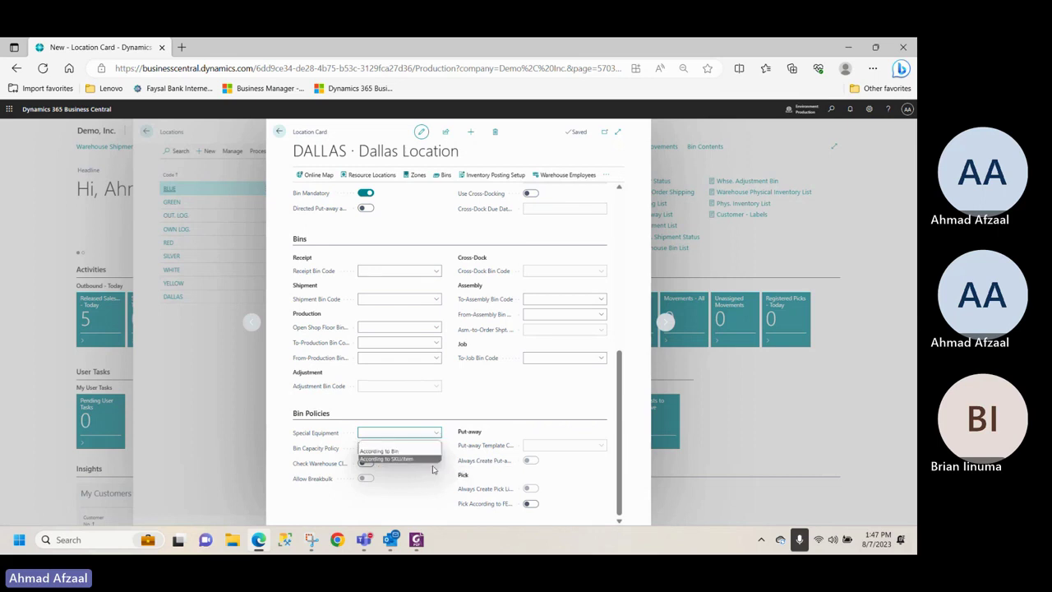
left_click(434, 469)
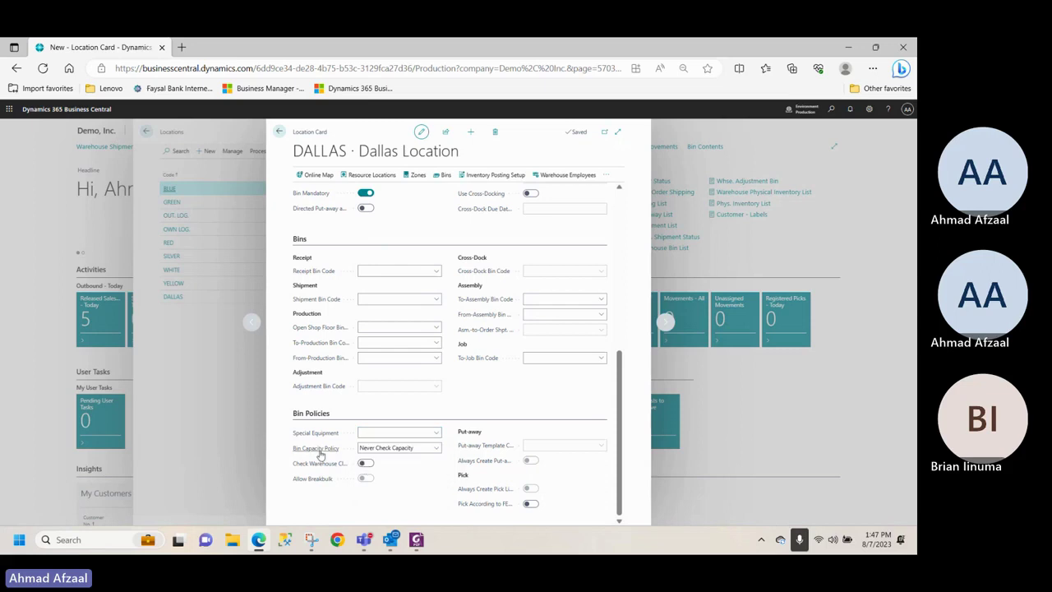
left_click(438, 450)
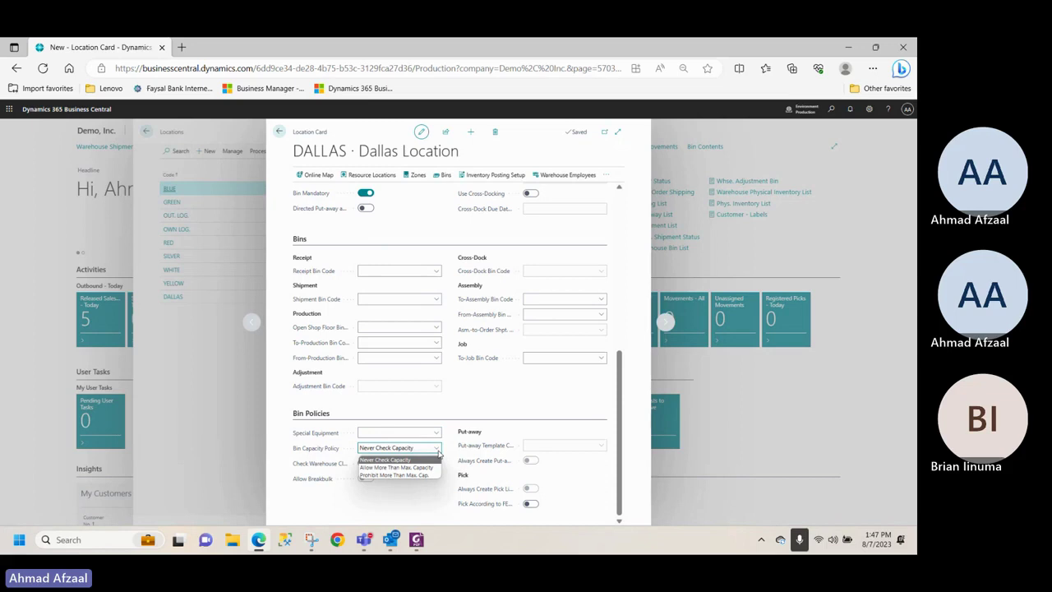
left_click(448, 451)
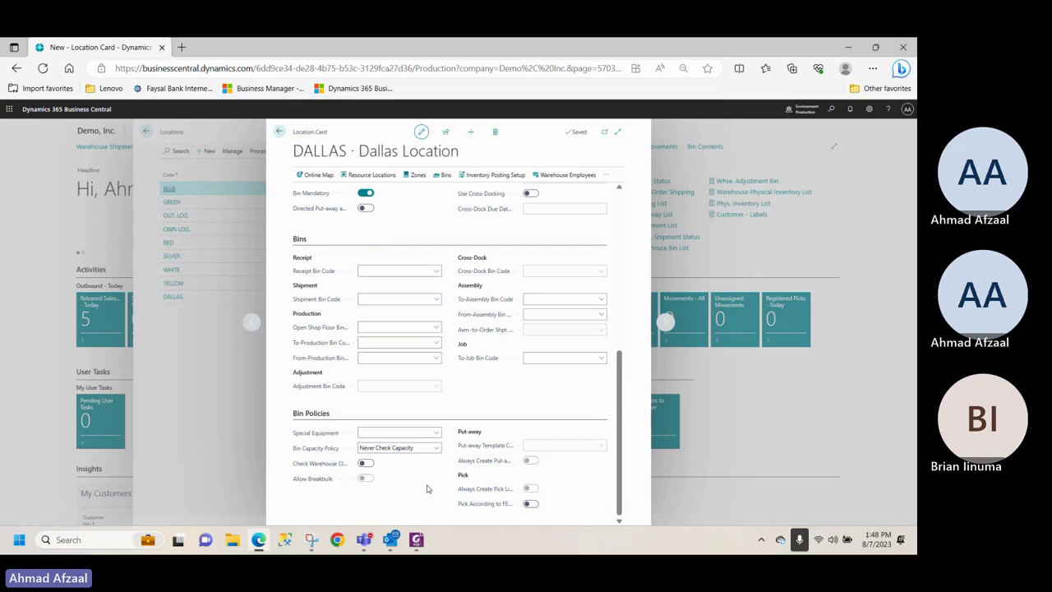
Close the Dallas location card and return to the list of locations
mouse_move(325, 468)
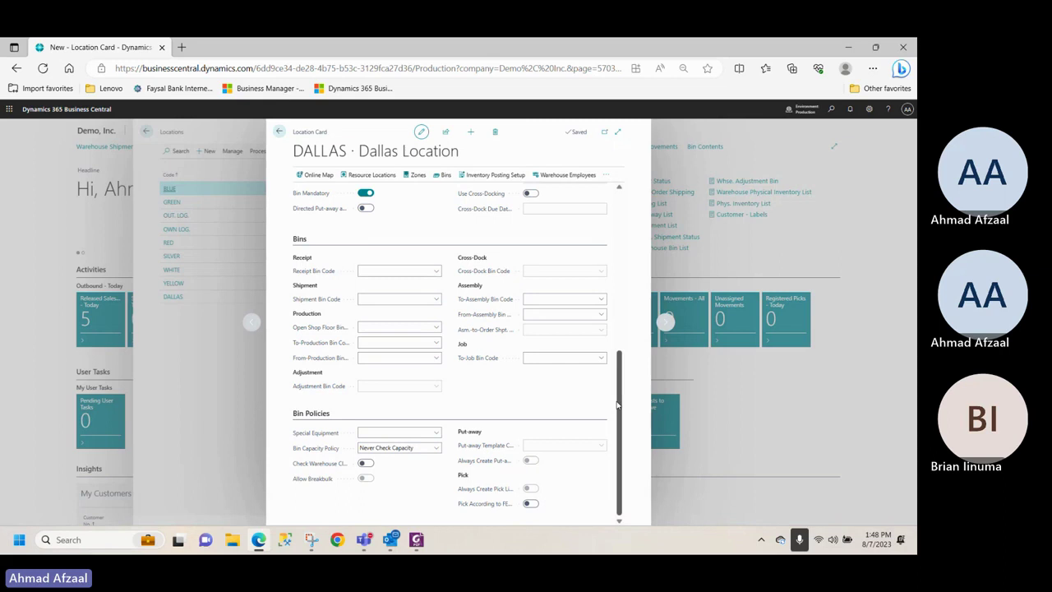
left_click_drag(619, 404, 618, 285)
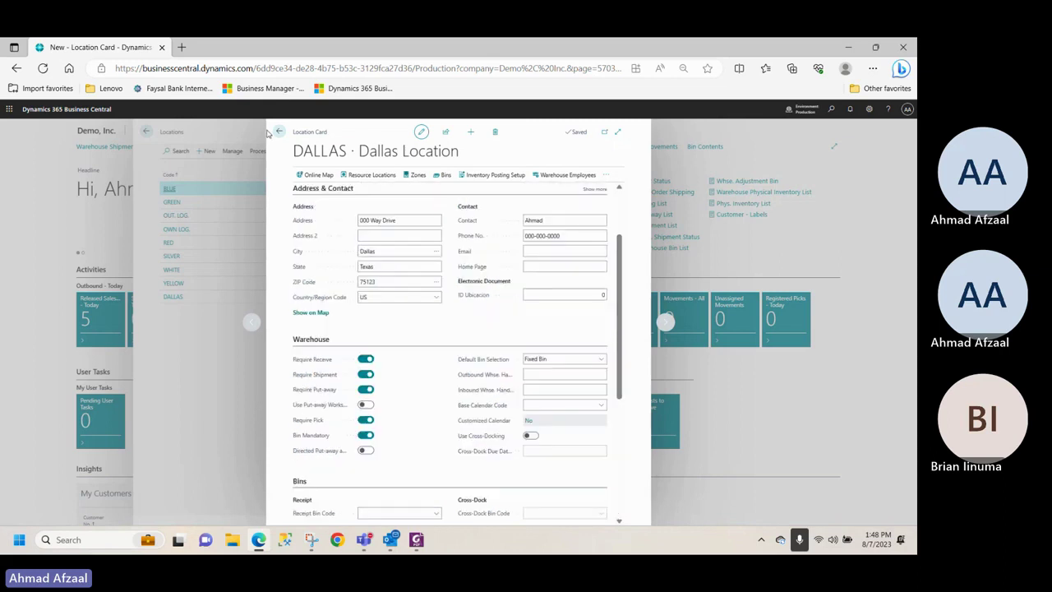
left_click(277, 133)
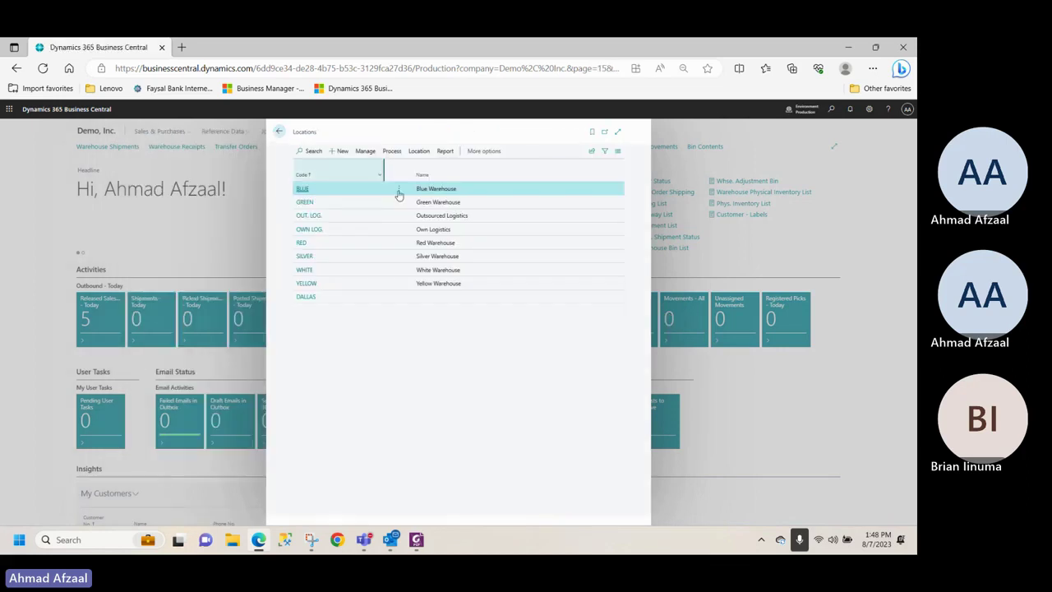